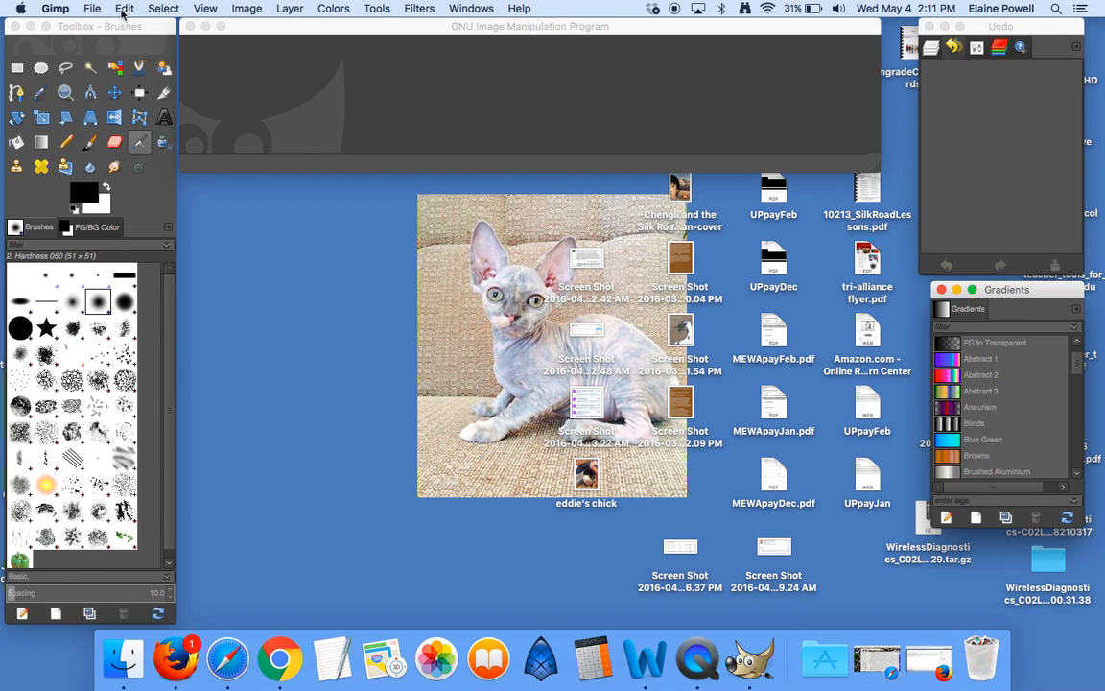
drag(107, 27, 214, 96)
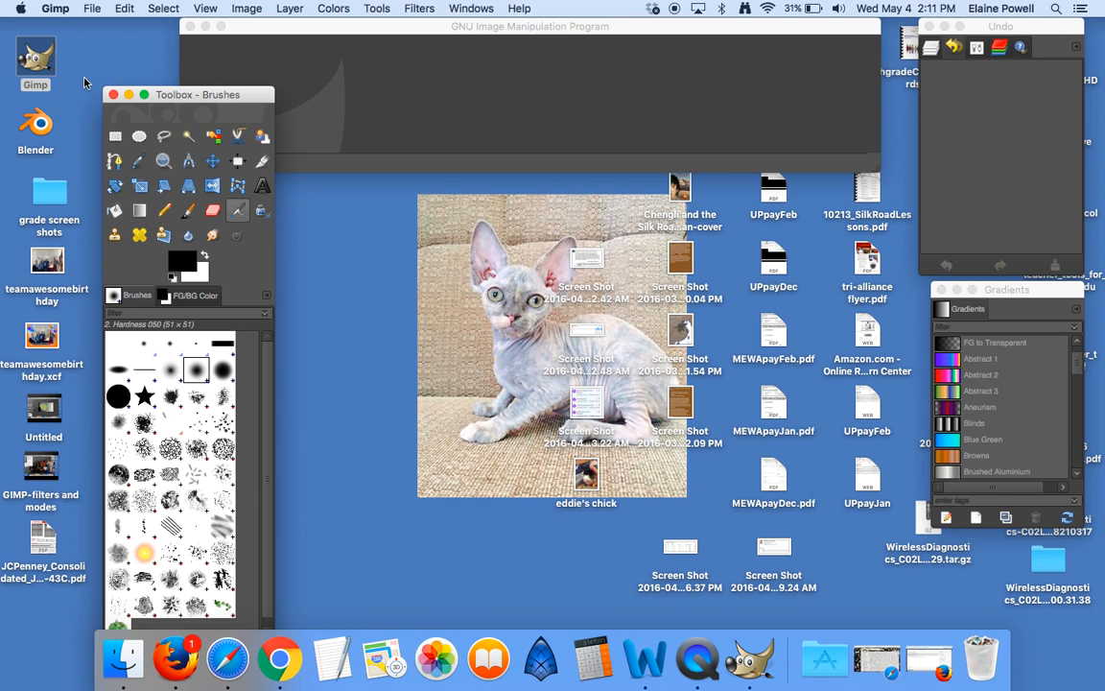
drag(196, 96, 97, 31)
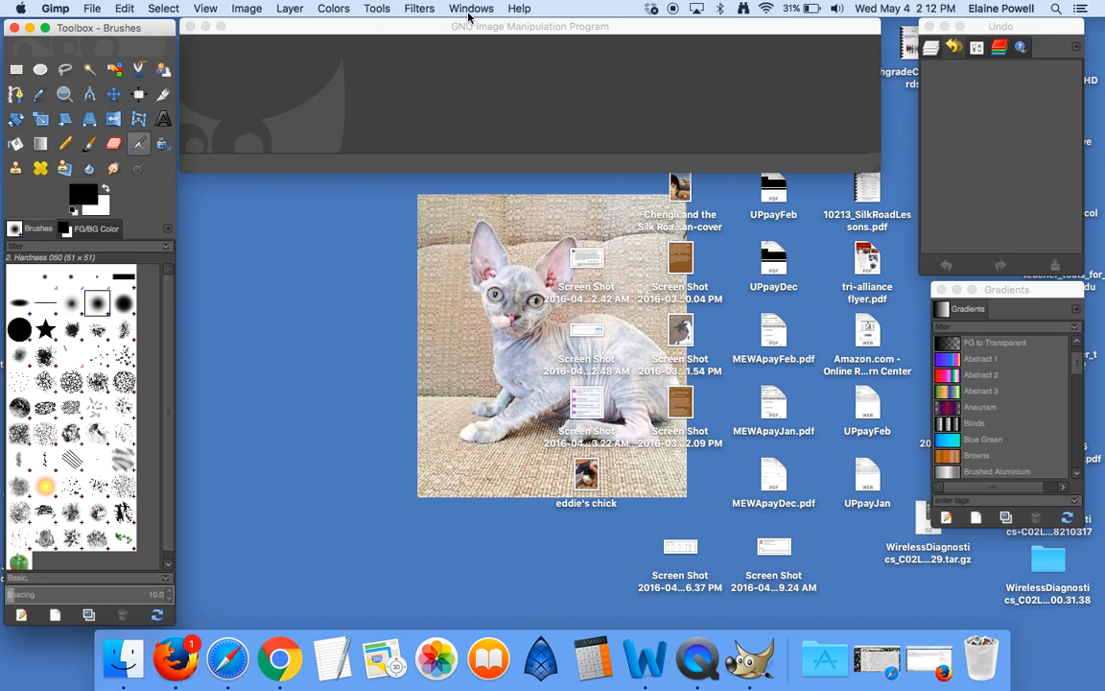
click(378, 8)
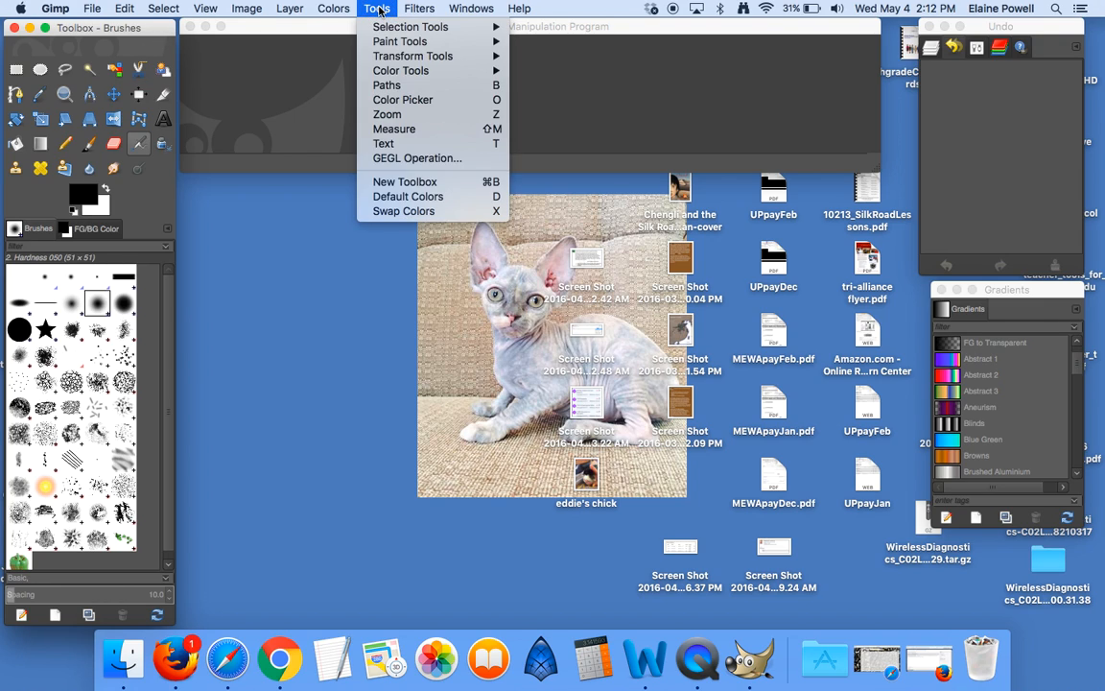
mouse_move(335, 8)
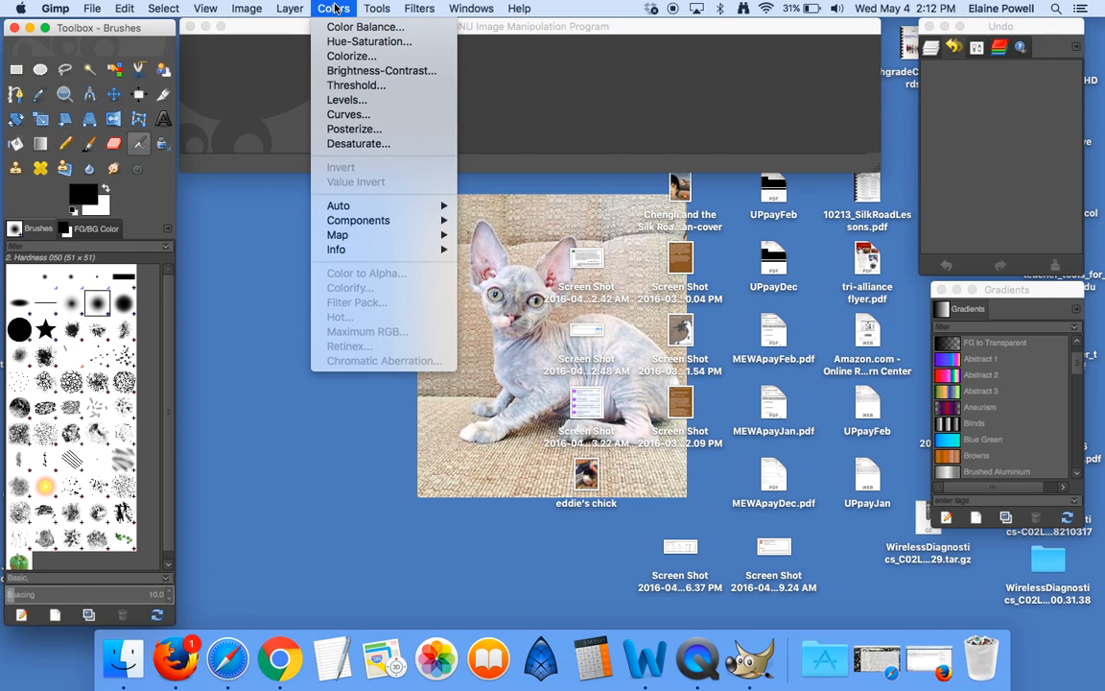
mouse_move(297, 9)
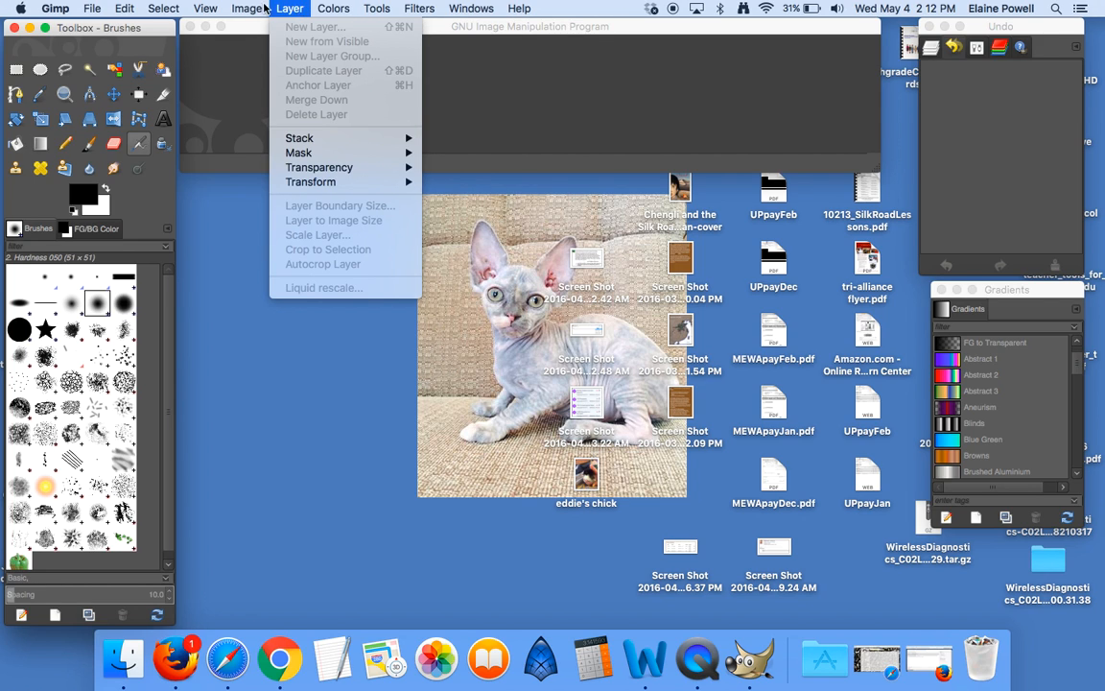
mouse_move(470, 8)
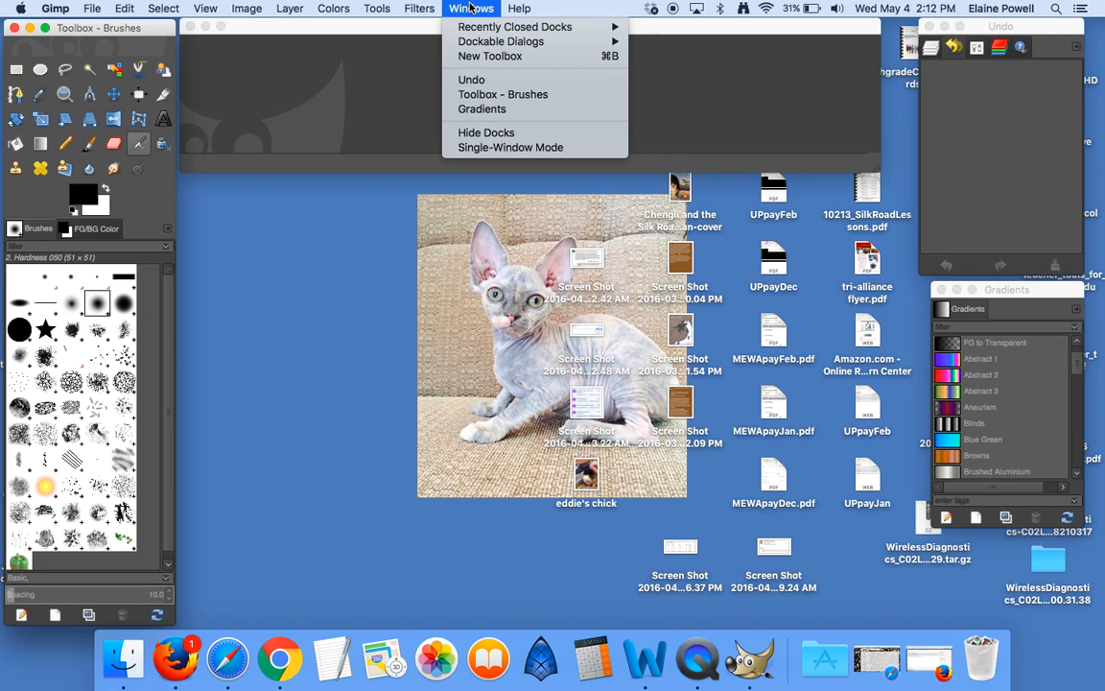
mouse_move(519, 42)
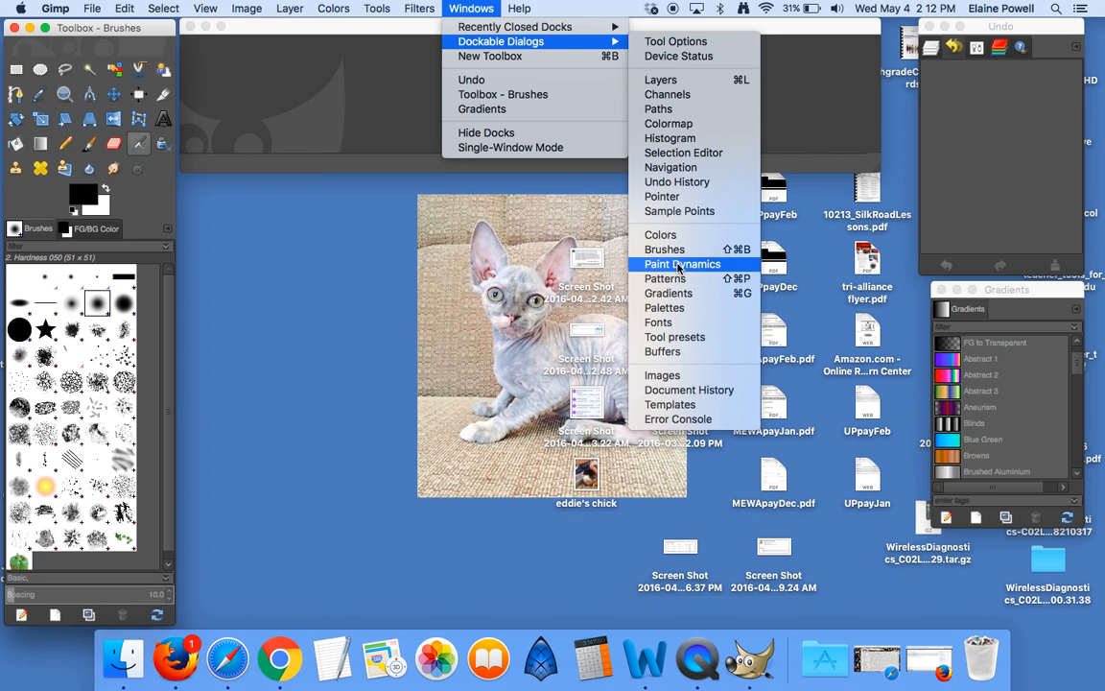
Step: Close the Toolbox - Brushes, Undo and Gradients windows, leaving only the main image window open
click(16, 30)
click(15, 28)
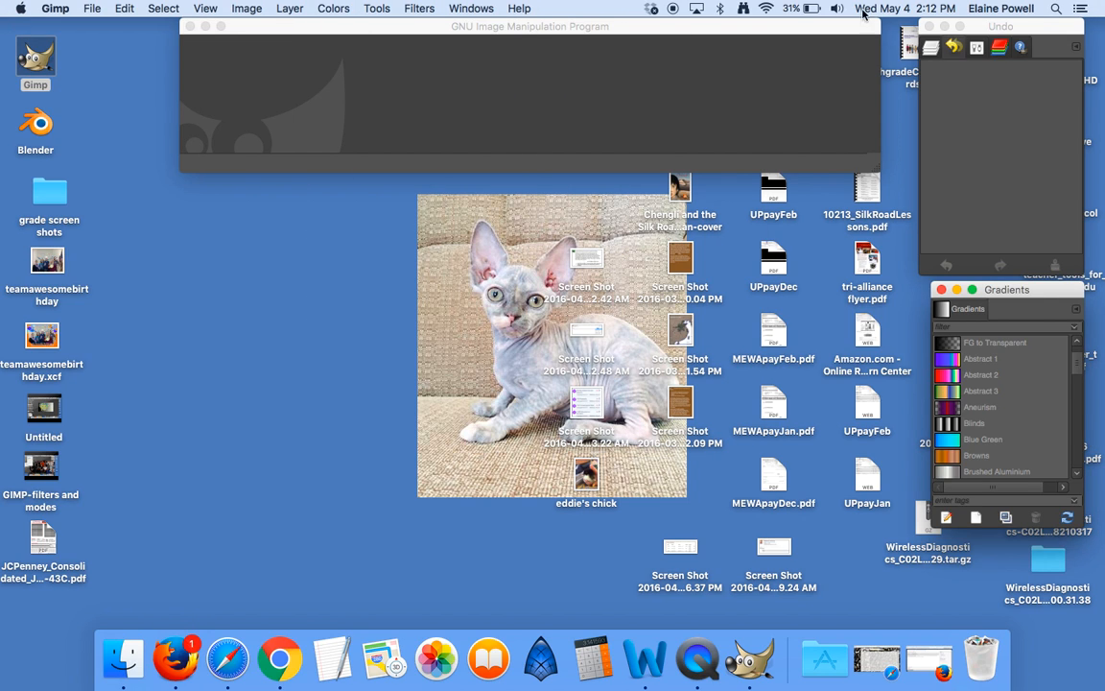
click(928, 27)
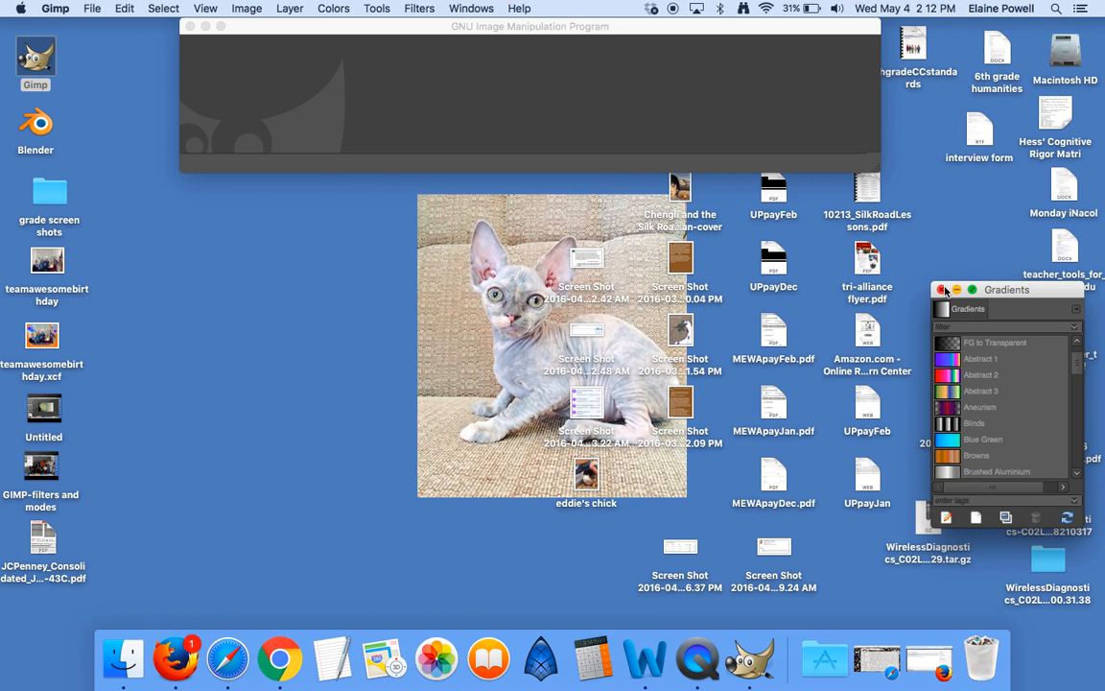
click(943, 289)
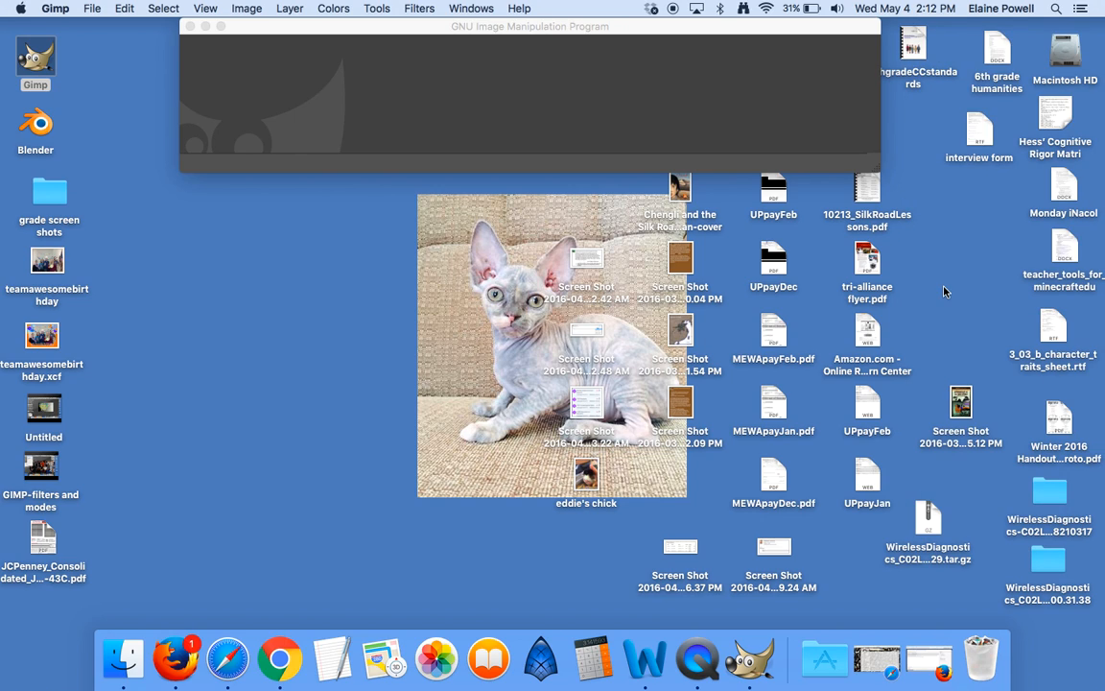
Step: Open the Tool Options dockable dialog and place its window at the left edge of the desktop, below the main image window's level
click(466, 12)
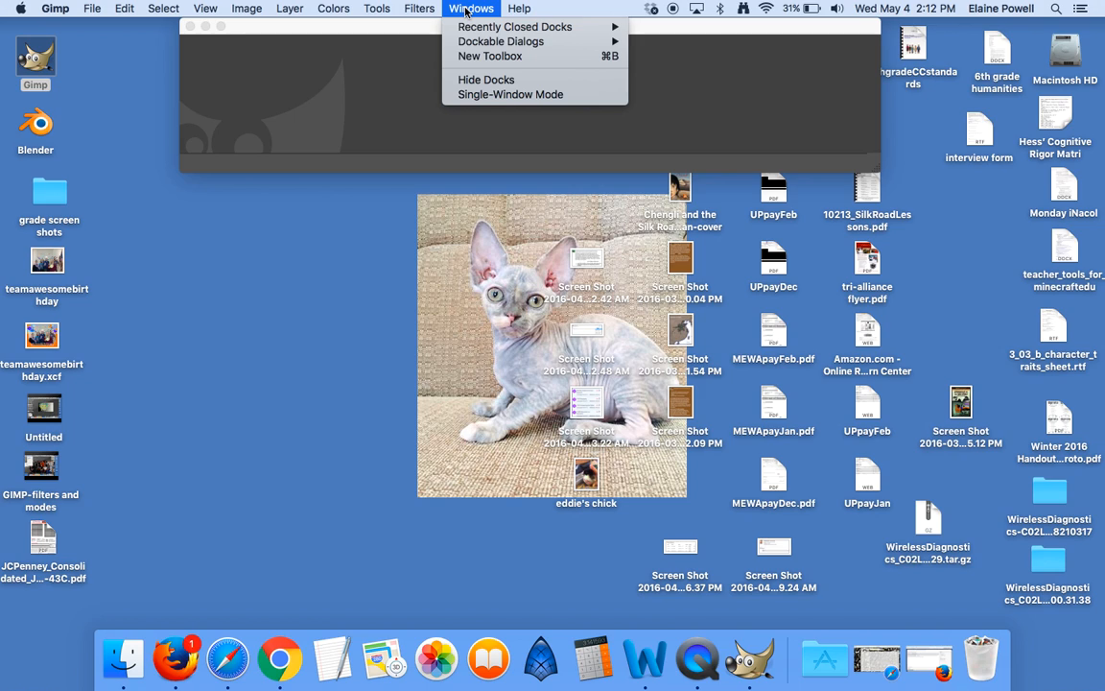
mouse_move(485, 43)
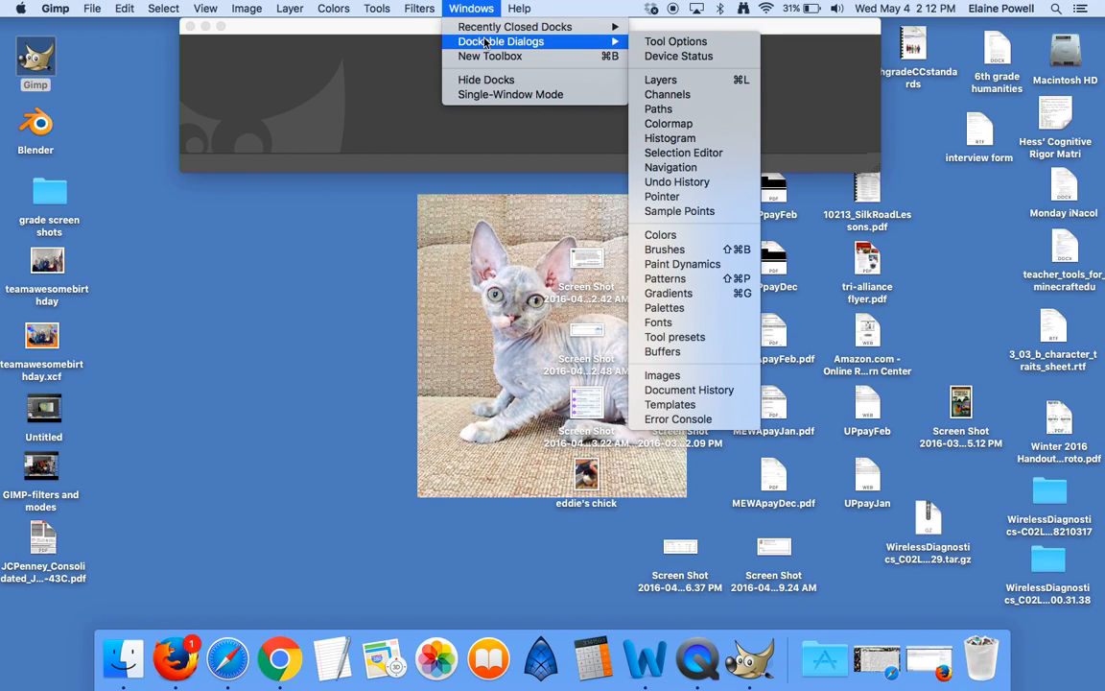
click(704, 43)
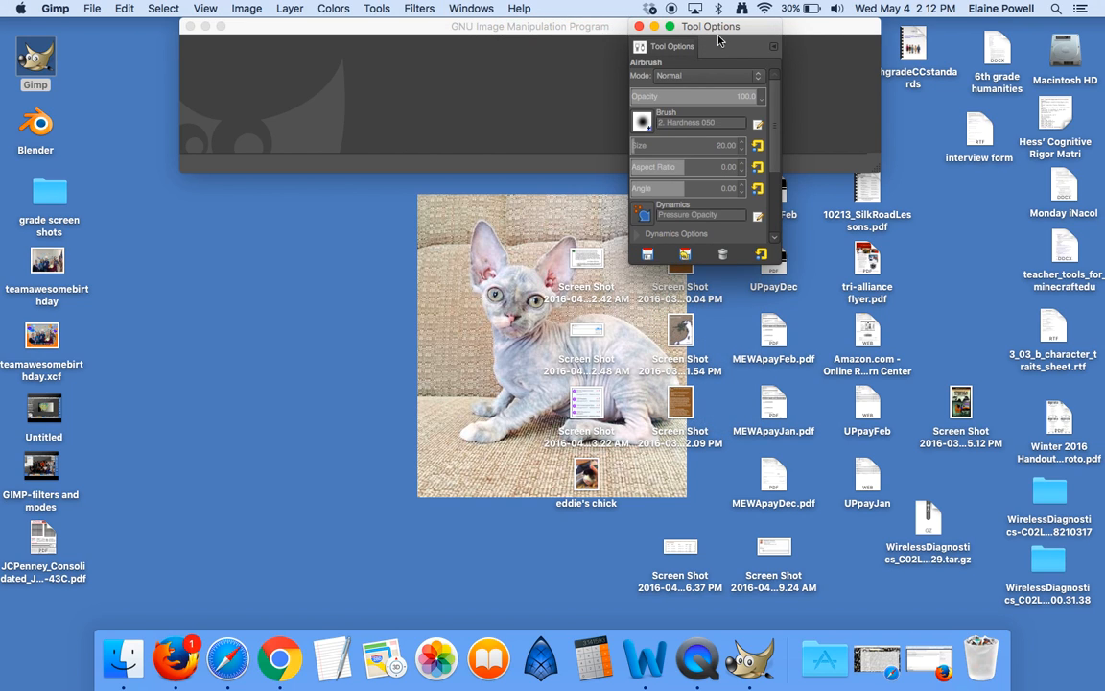
drag(752, 33, 125, 254)
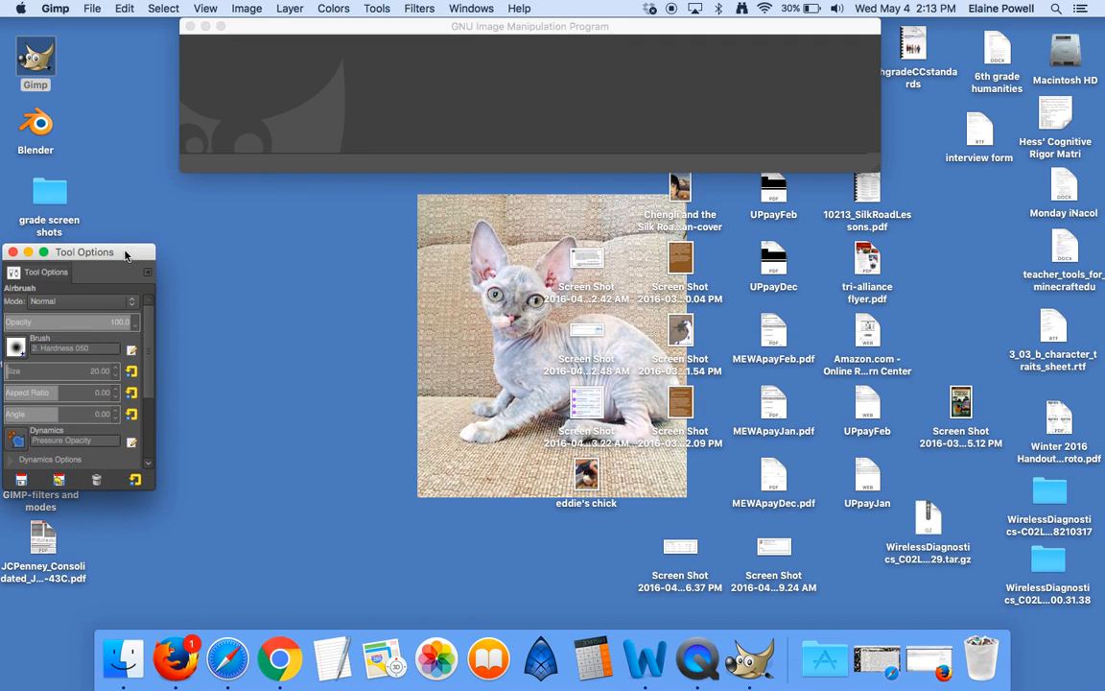
Step: Open a new toolbox, widen it to seven tool columns and place it directly above the Tool Options window
click(469, 8)
mouse_move(489, 43)
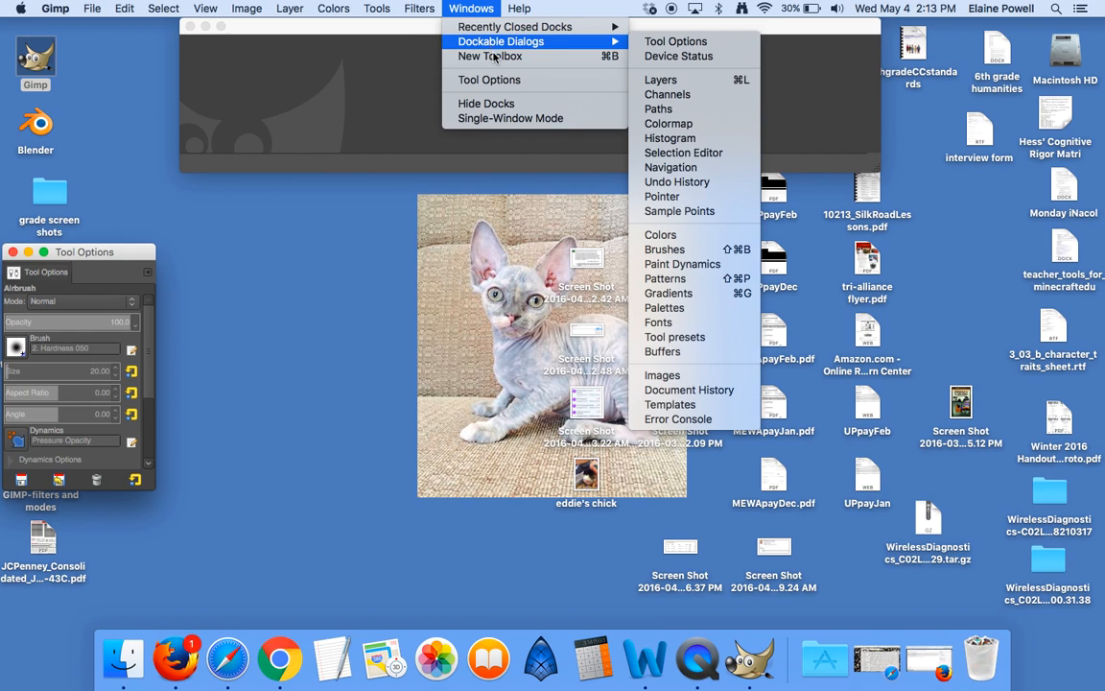
click(493, 56)
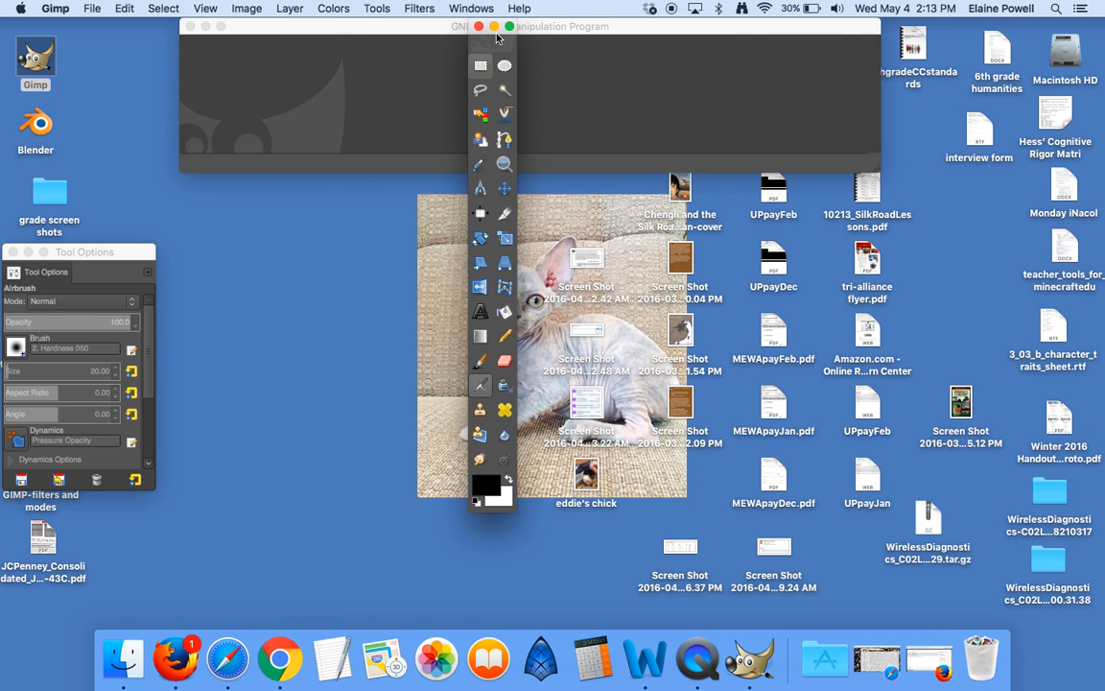
drag(521, 517, 637, 213)
drag(615, 28, 143, 49)
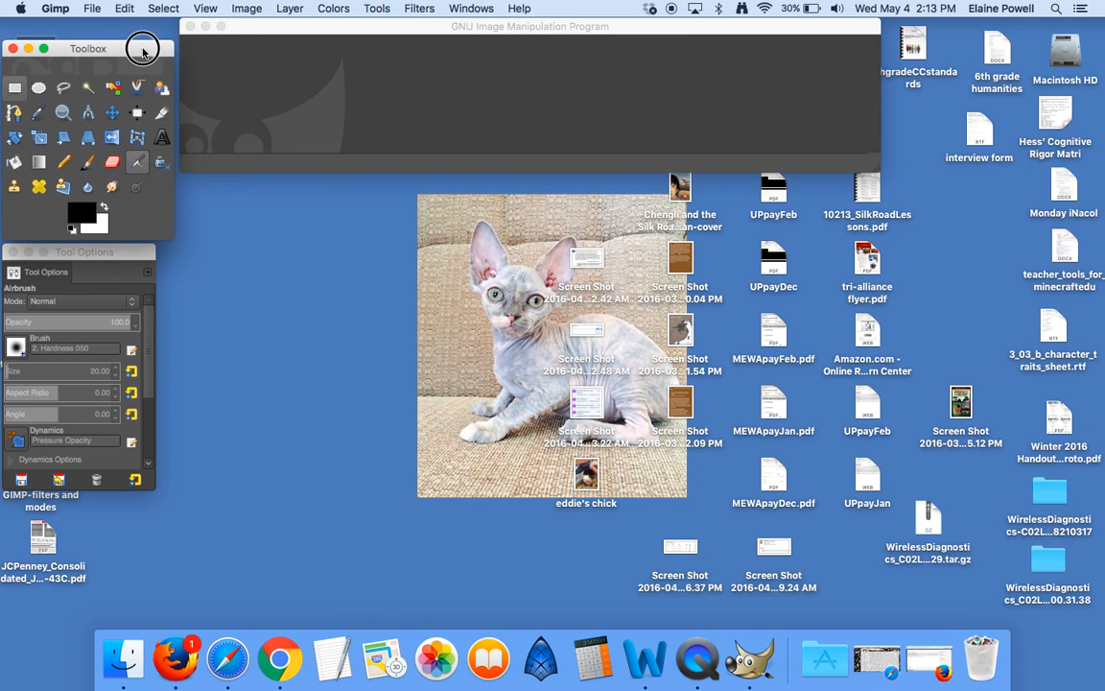
drag(170, 240, 159, 231)
Step: Open the Layers dockable dialog and place its window to the right of the main image window
click(481, 8)
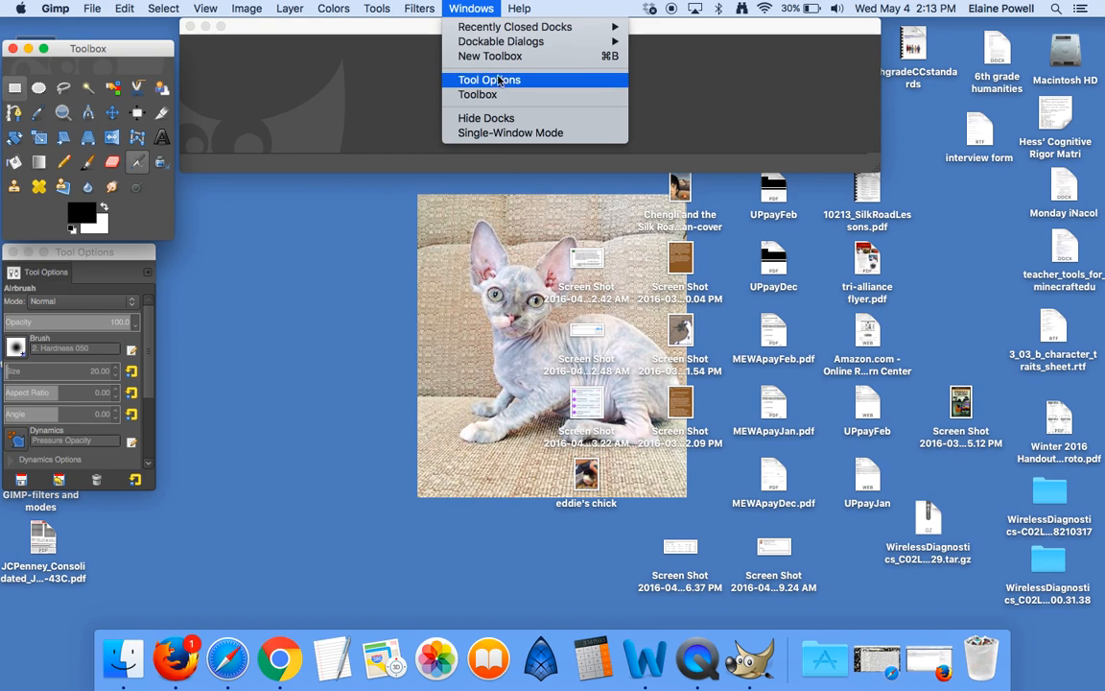
mouse_move(486, 43)
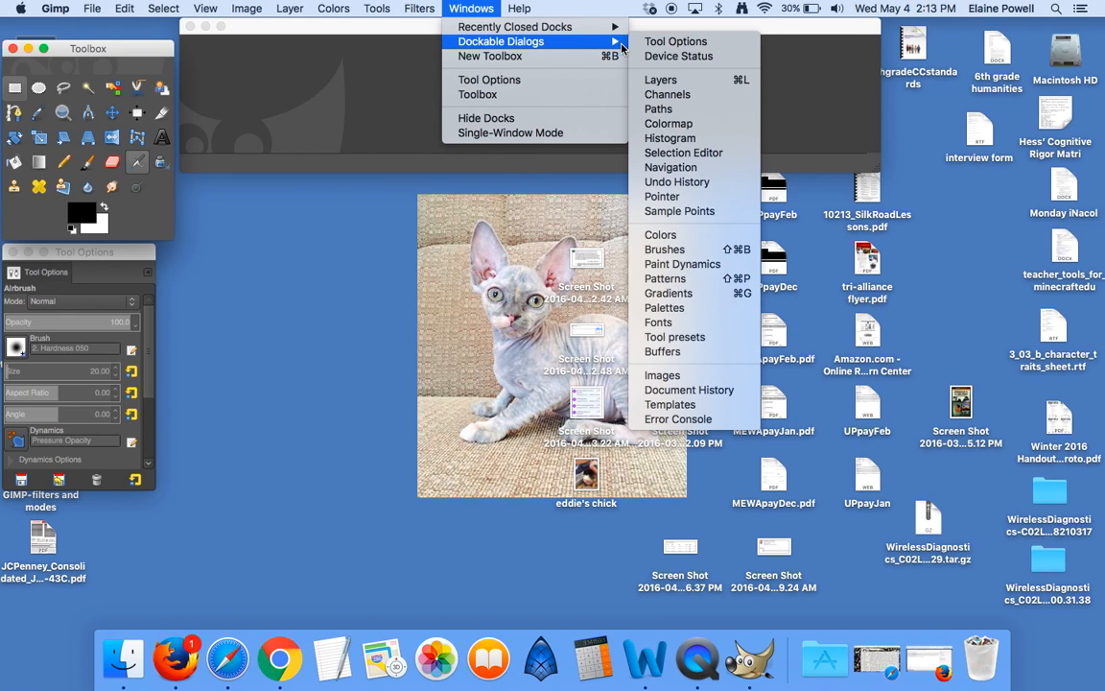
click(660, 80)
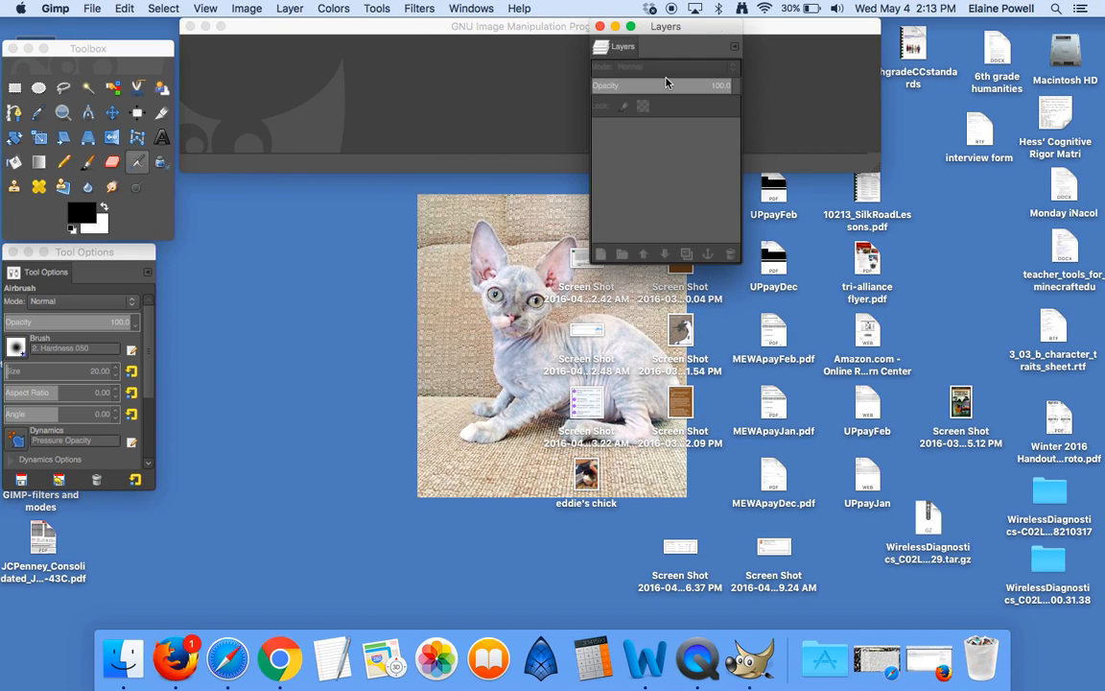
drag(693, 27, 997, 31)
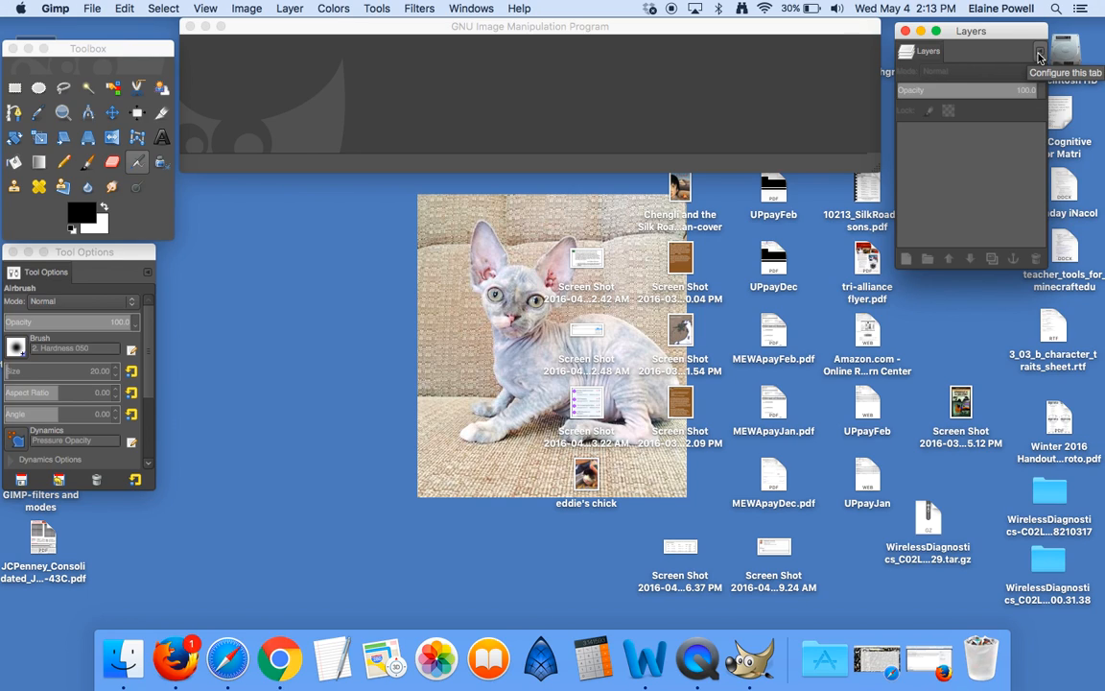
Step: Add Channels and Undo History tabs to the Layers dock
click(1039, 58)
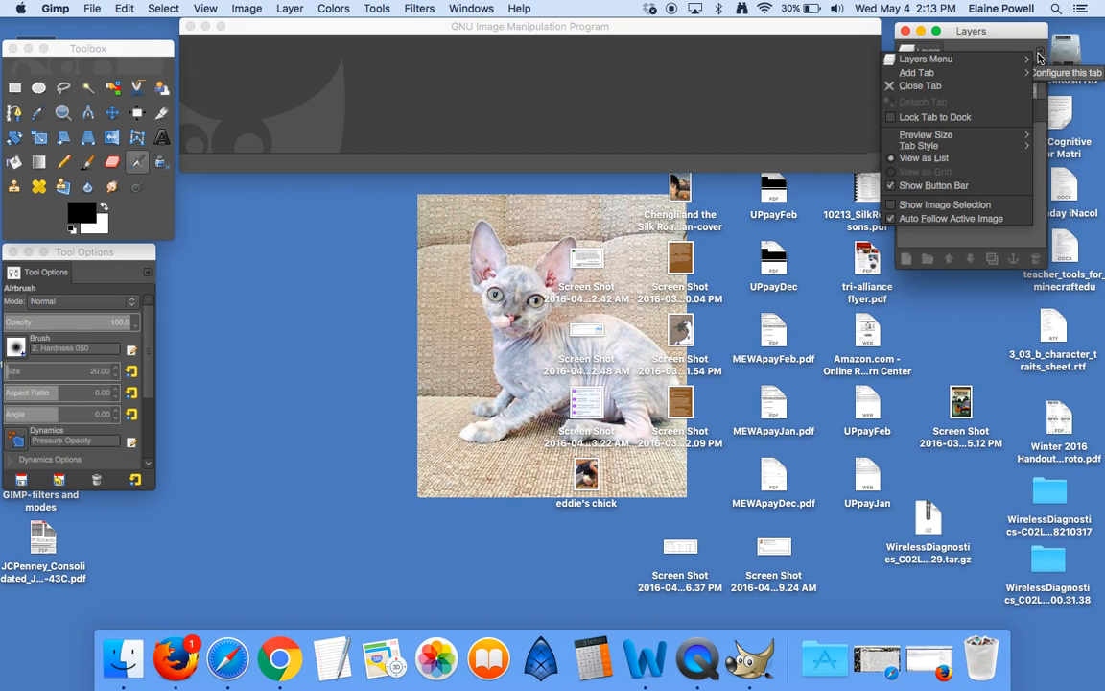
mouse_move(950, 77)
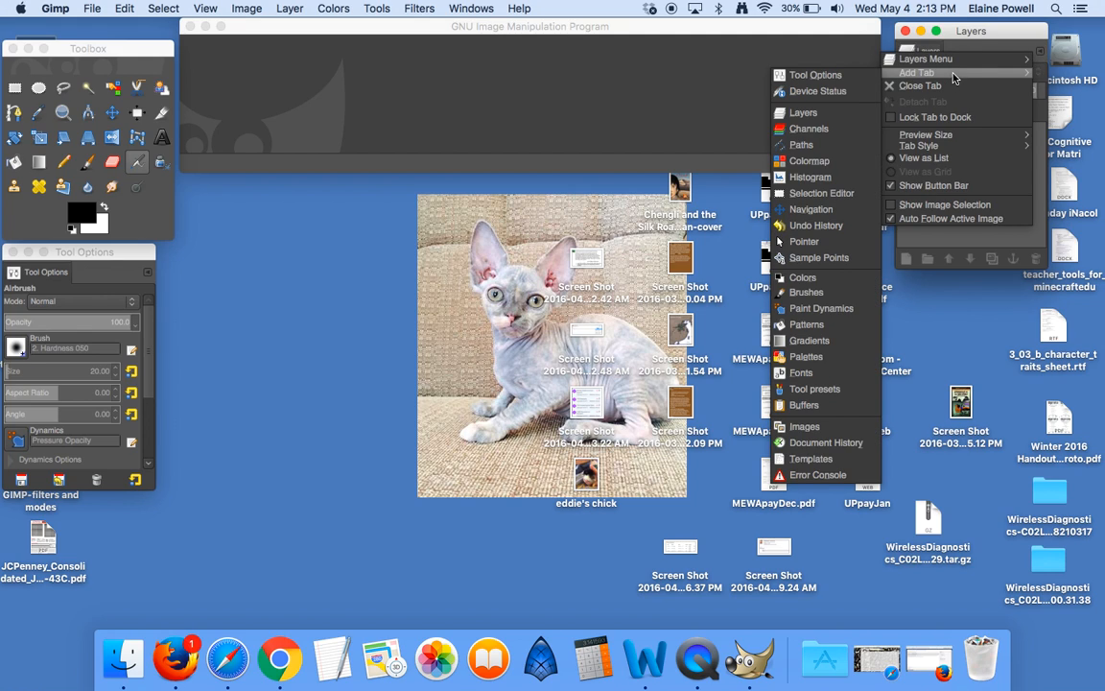
click(808, 130)
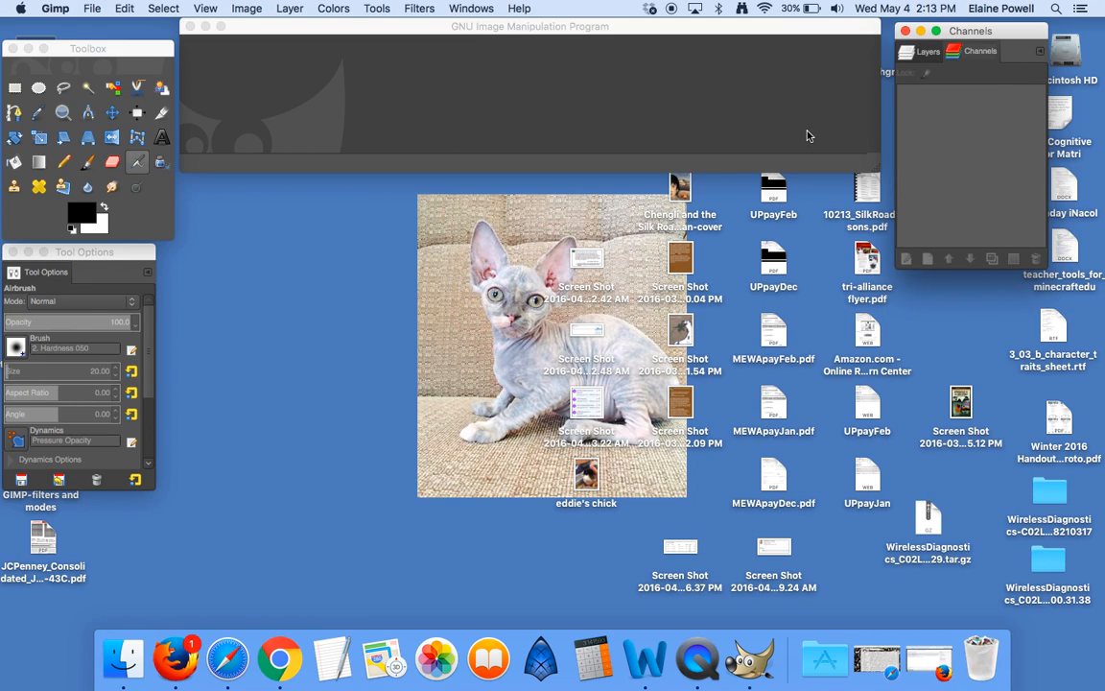
click(1041, 53)
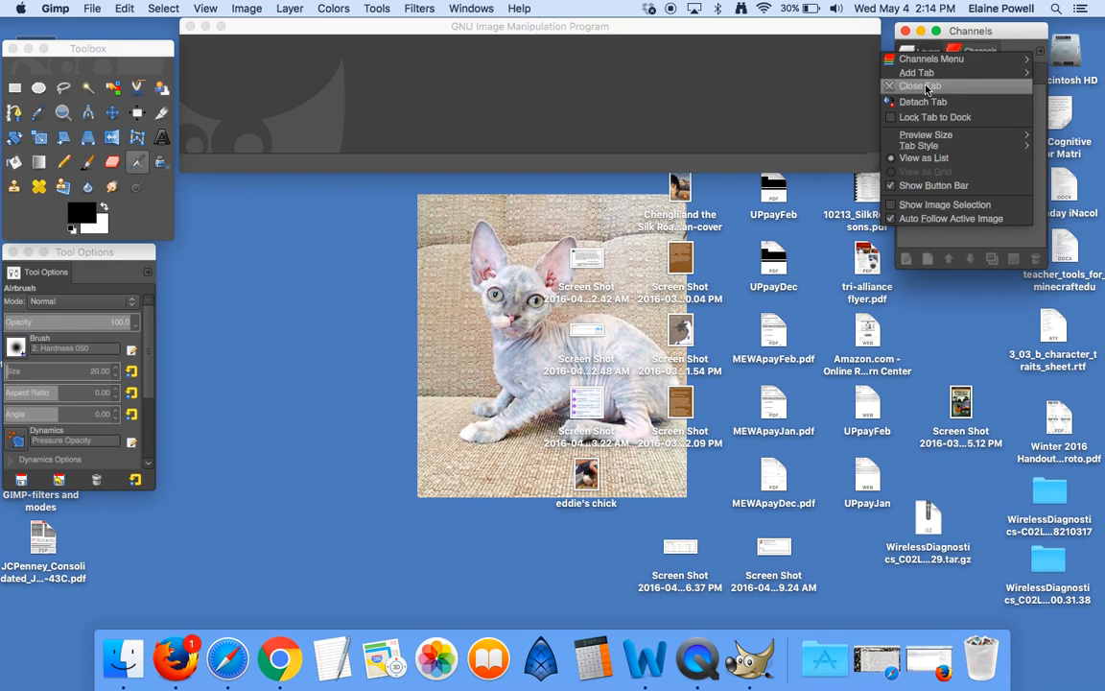
mouse_move(926, 76)
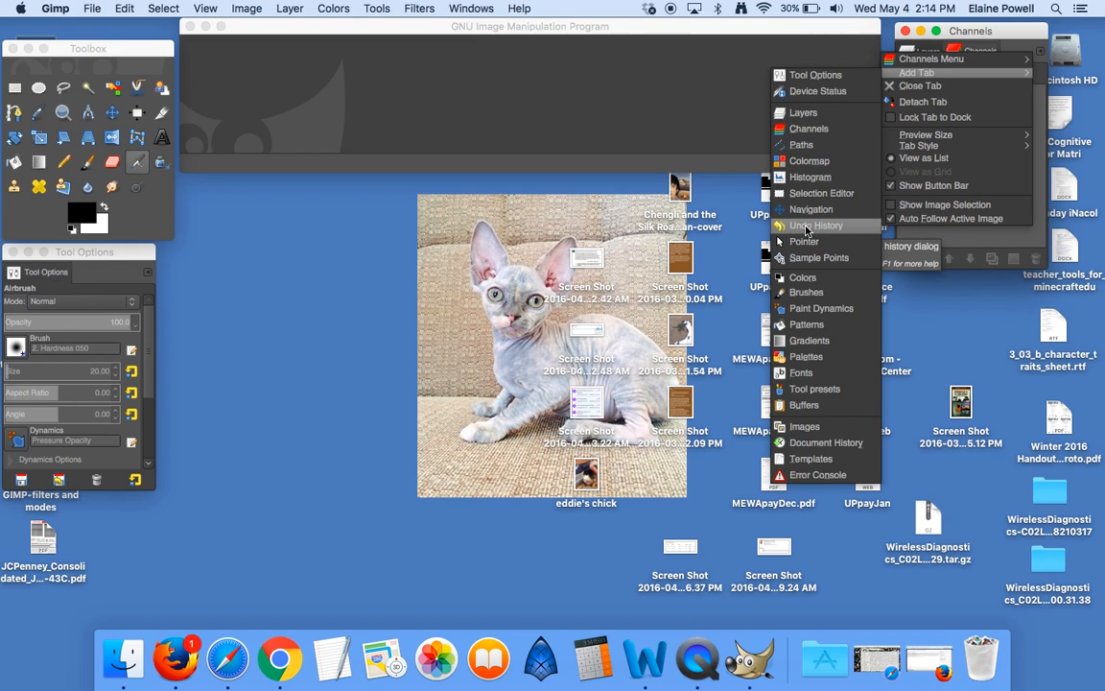
click(807, 227)
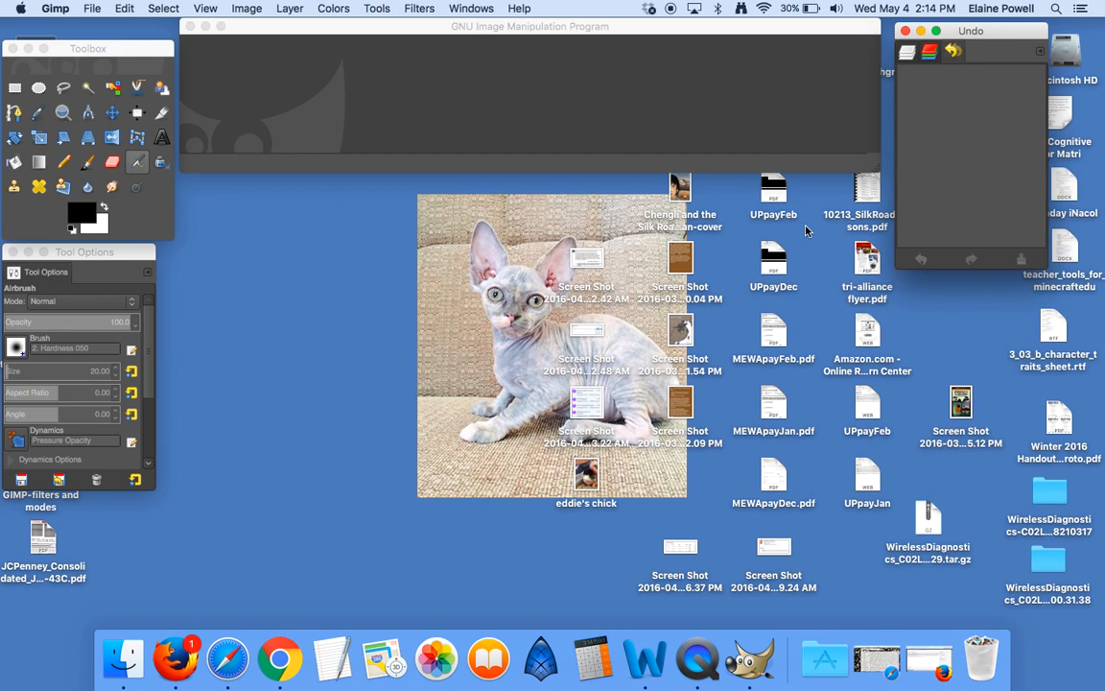
click(1038, 56)
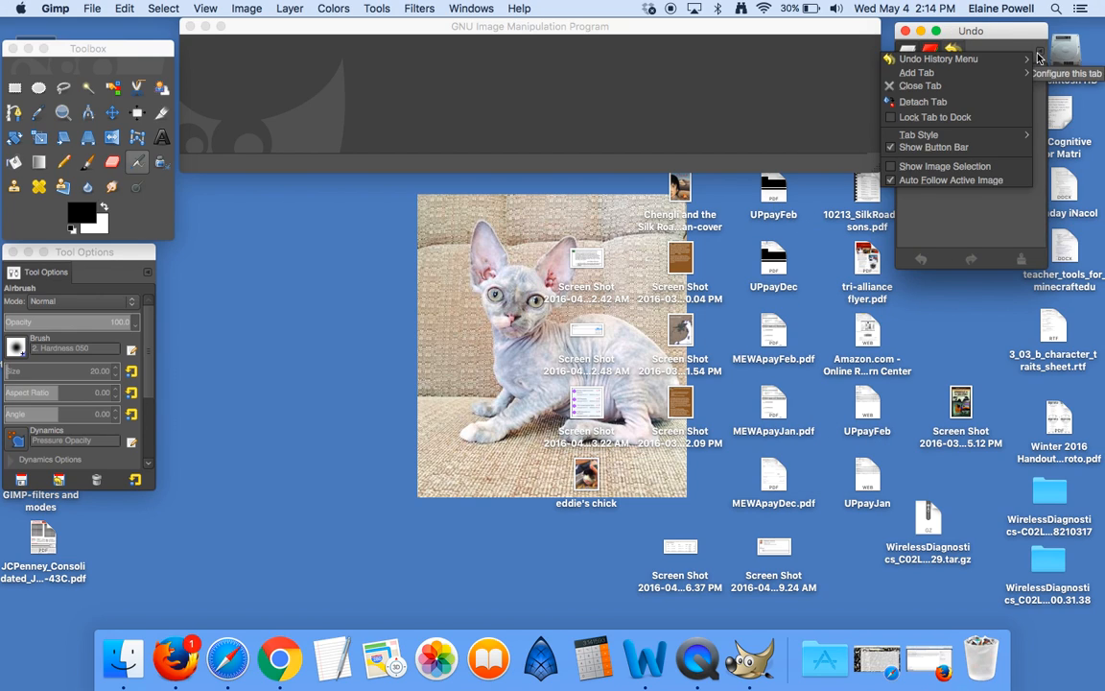
mouse_move(1010, 75)
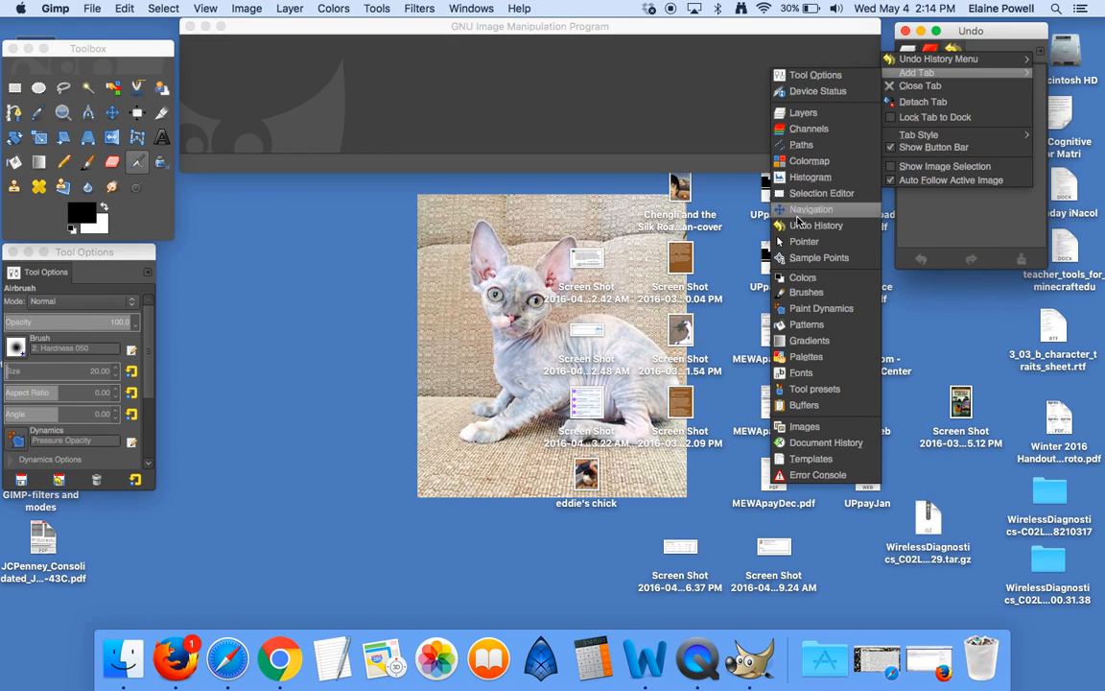
click(942, 221)
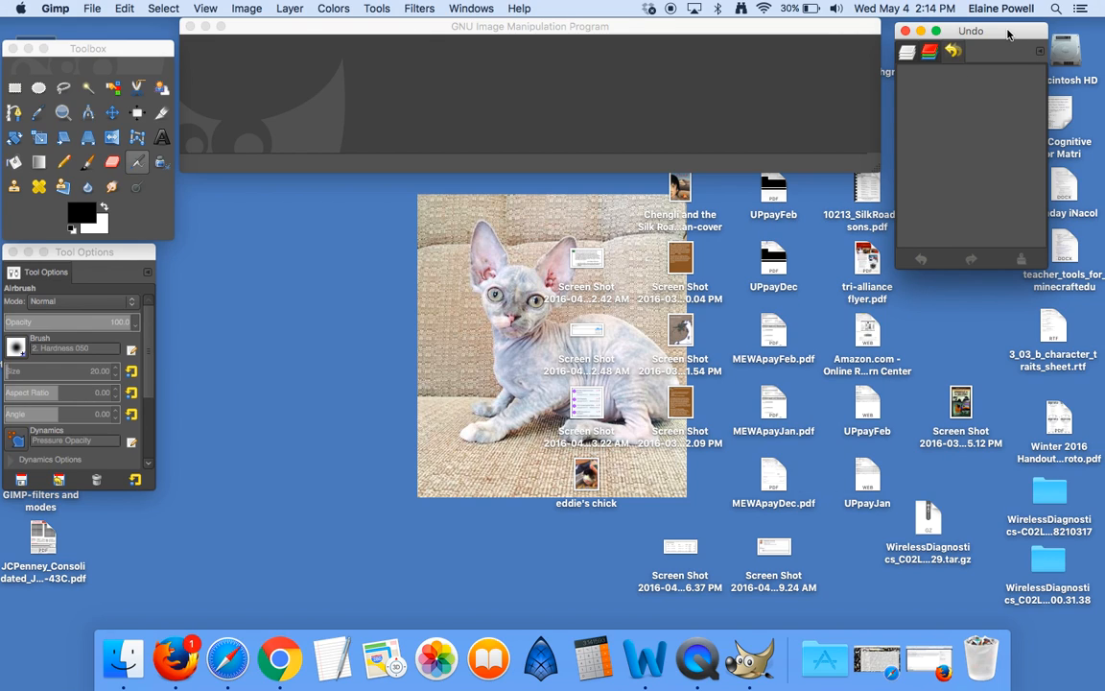
Step: Open the Brushes dockable dialog and move its window next to the Tool Options window
click(120, 48)
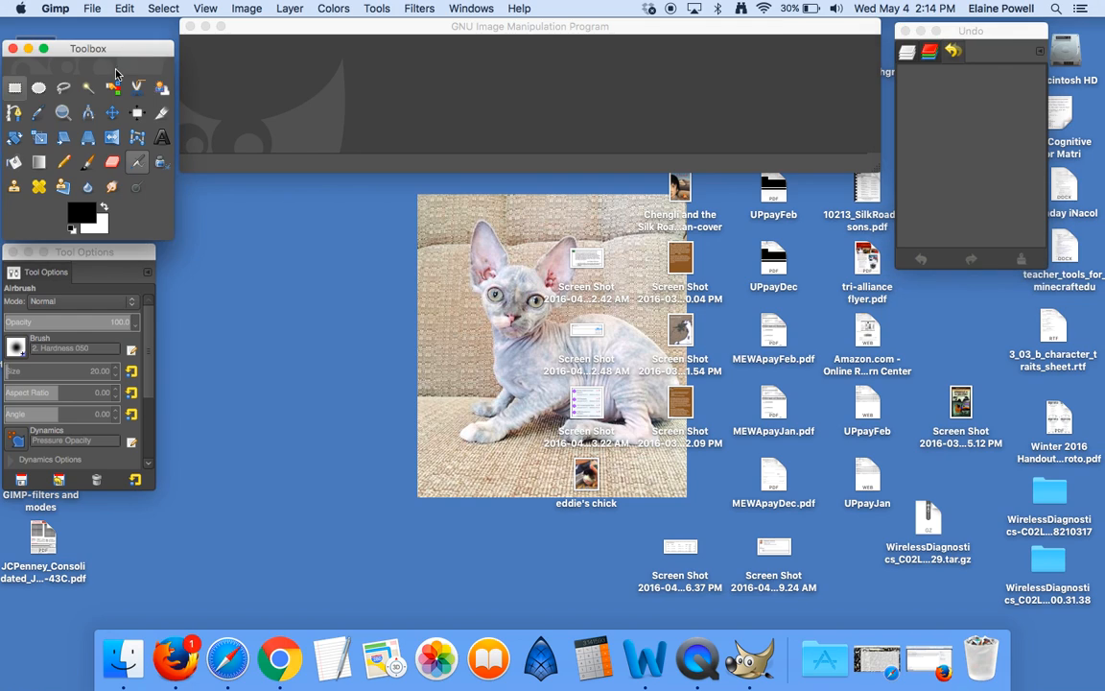
click(473, 8)
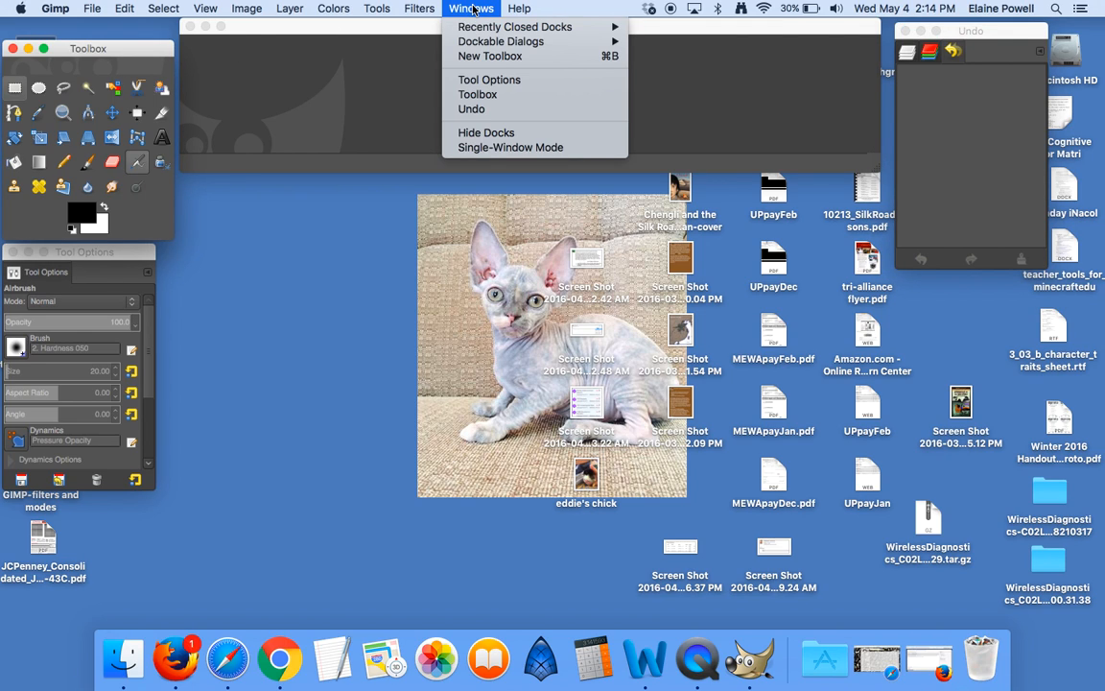
mouse_move(499, 44)
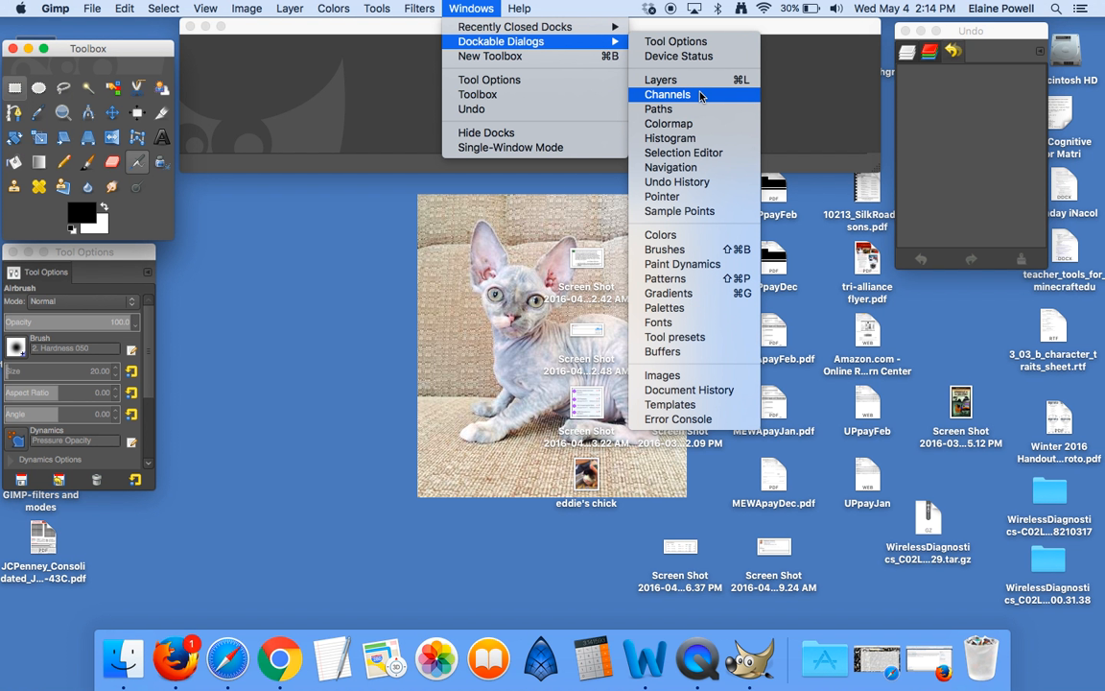
click(675, 253)
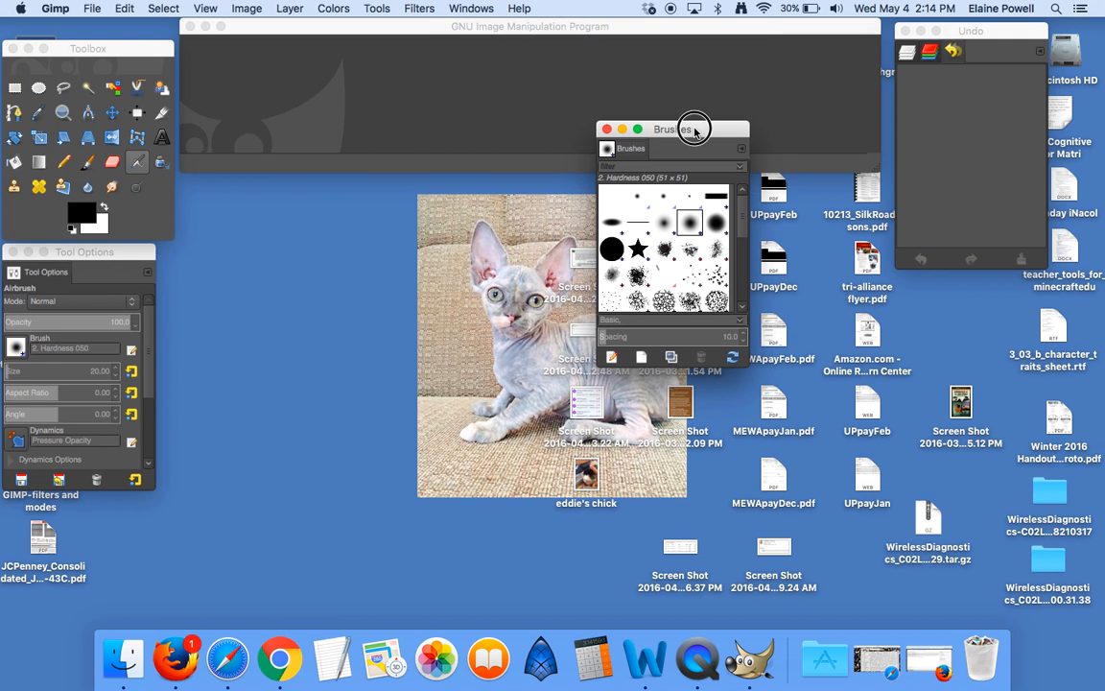
drag(695, 123, 348, 224)
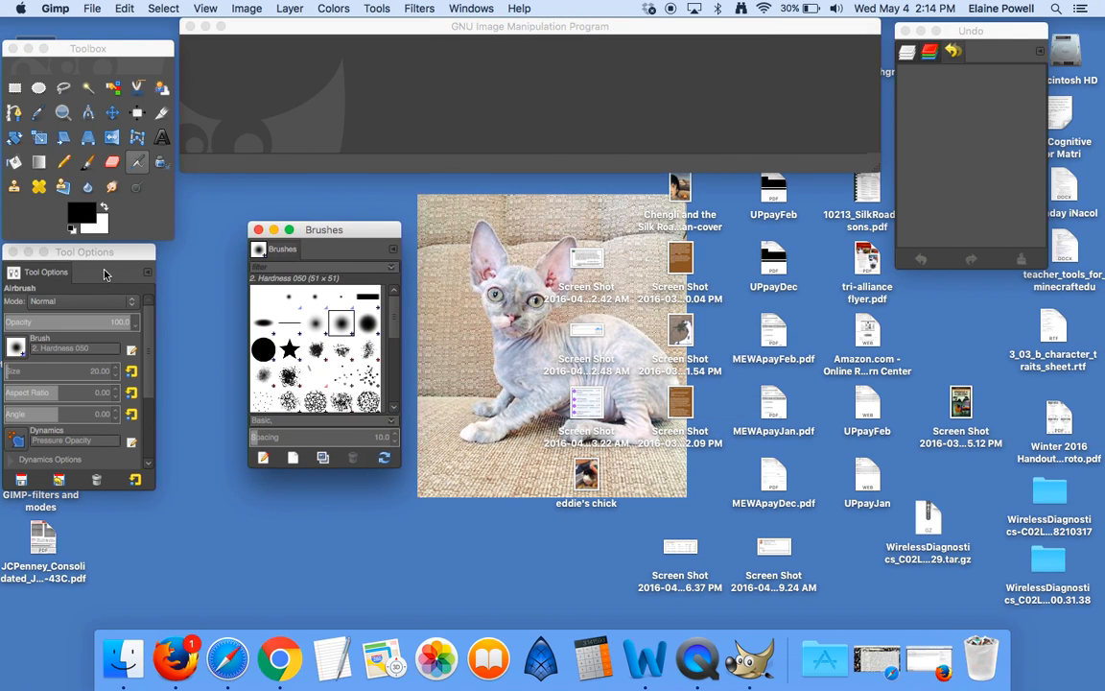
Step: Move Tool Options below the Layers dock and Brushes below the toolbox, then raise the toolbox and make it slightly taller
mouse_move(115, 254)
mouse_down()
mouse_move(583, 331)
mouse_move(1024, 273)
mouse_move(1006, 285)
mouse_up()
mouse_move(326, 231)
mouse_down()
mouse_move(43, 255)
mouse_move(86, 257)
mouse_up()
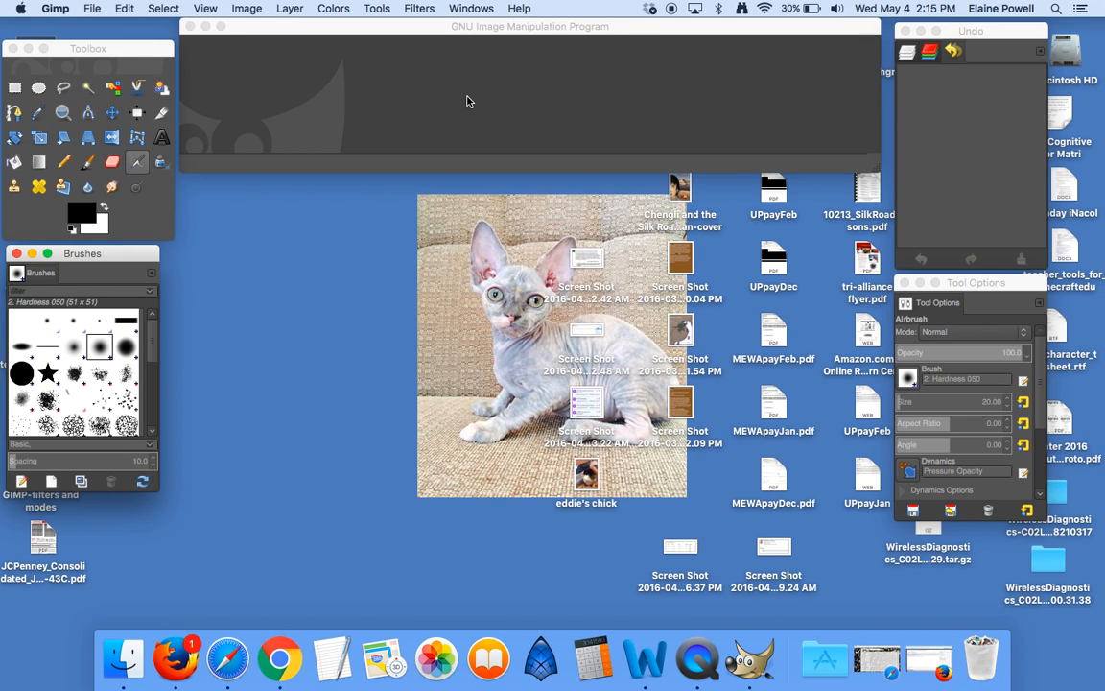
mouse_move(96, 48)
mouse_down()
mouse_move(94, 20)
mouse_move(107, 33)
mouse_up()
drag(165, 217, 165, 245)
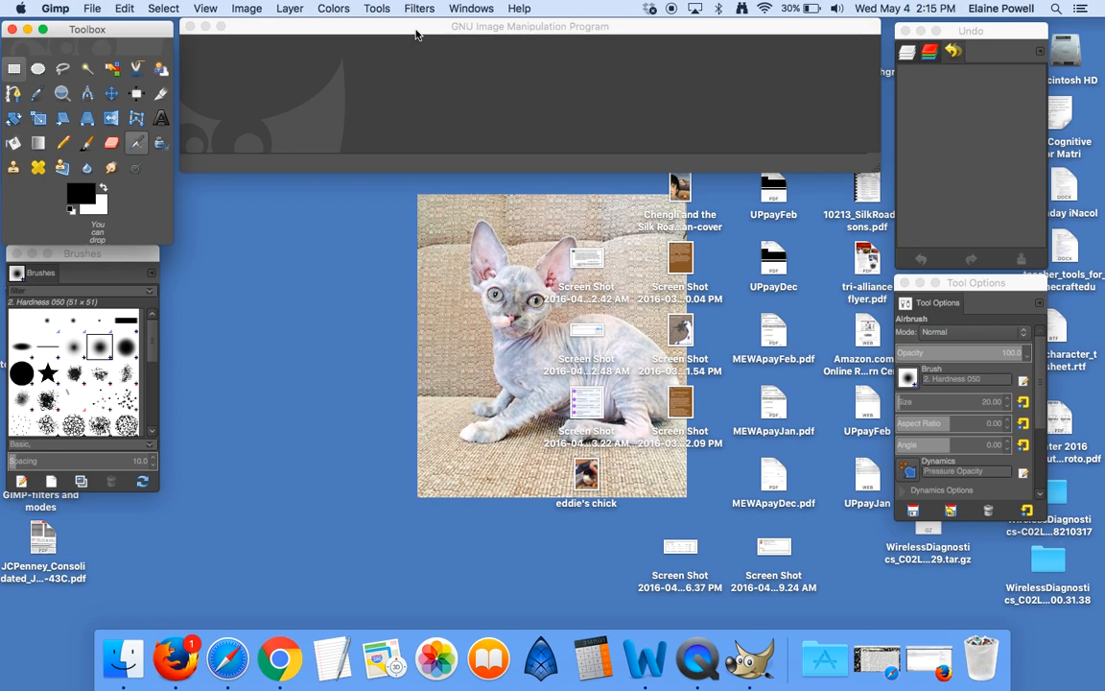
Step: Create a new blank image 800 px wide and 600 px high
click(292, 34)
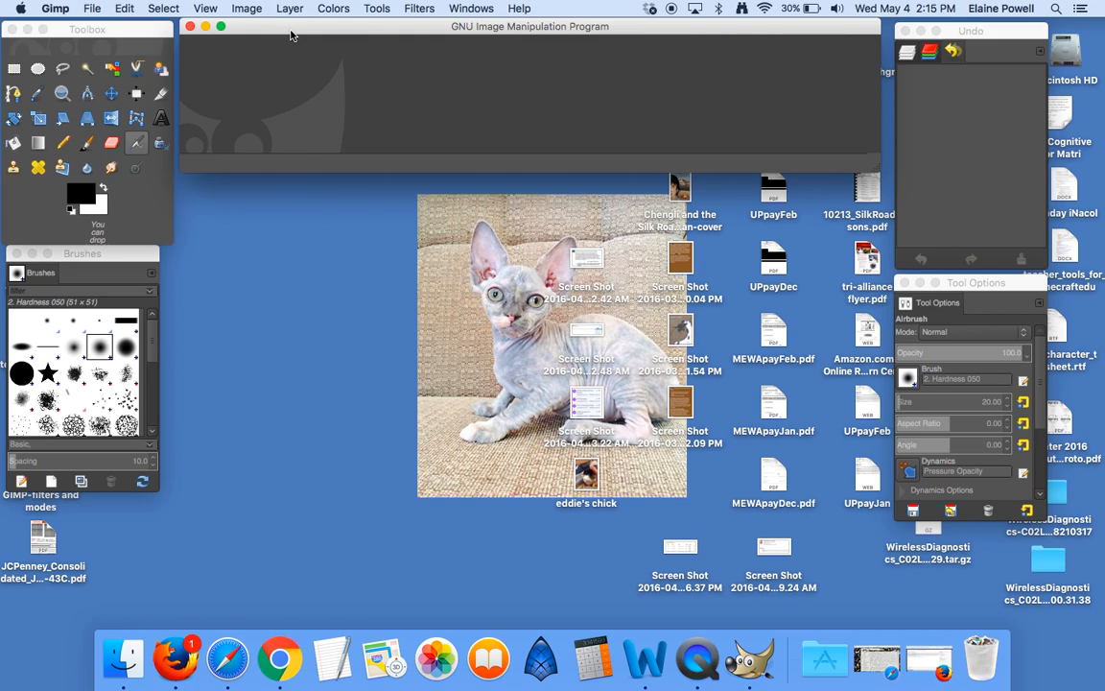
click(86, 5)
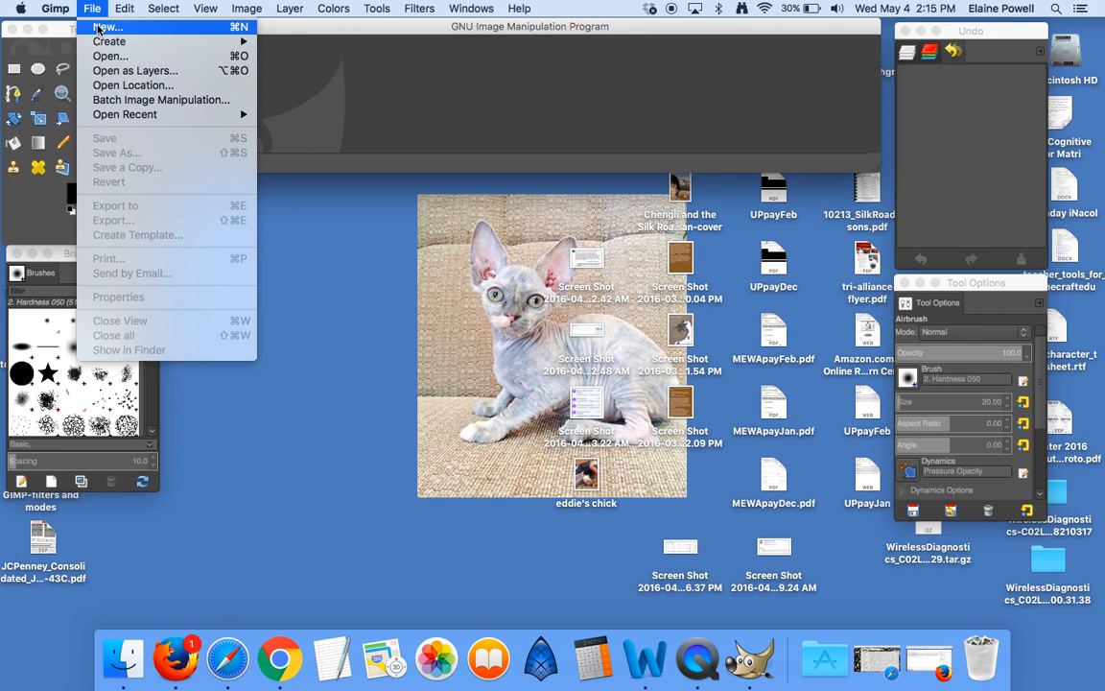
click(99, 27)
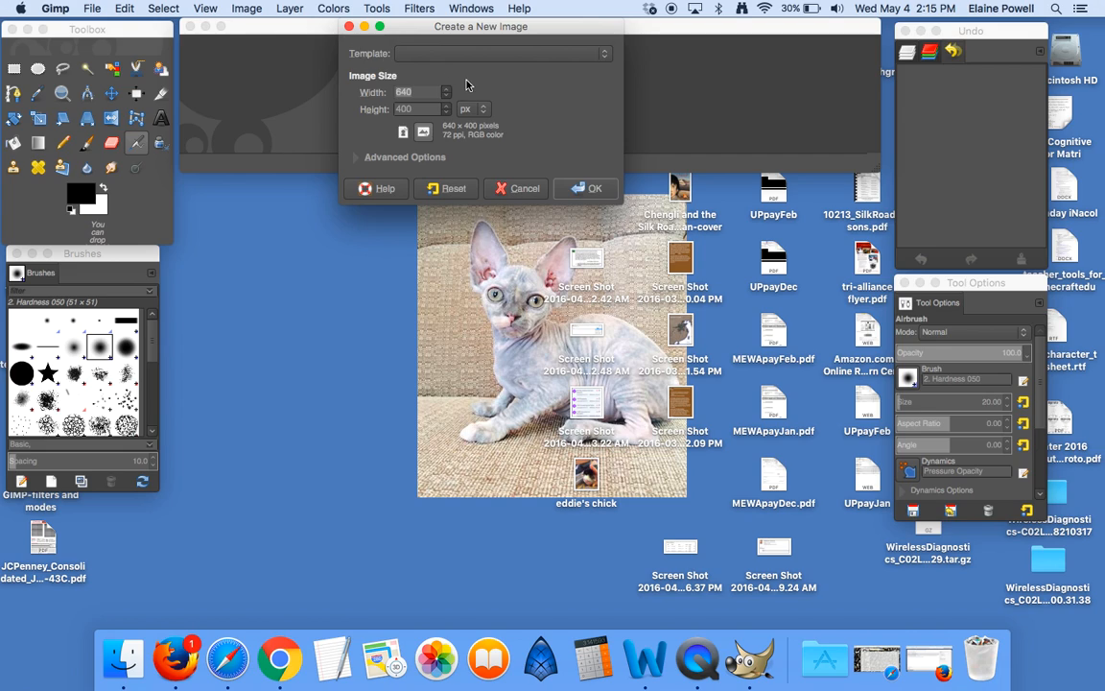
click(416, 90)
drag(416, 90, 392, 94)
text(800)
key(Tab)
text(600)
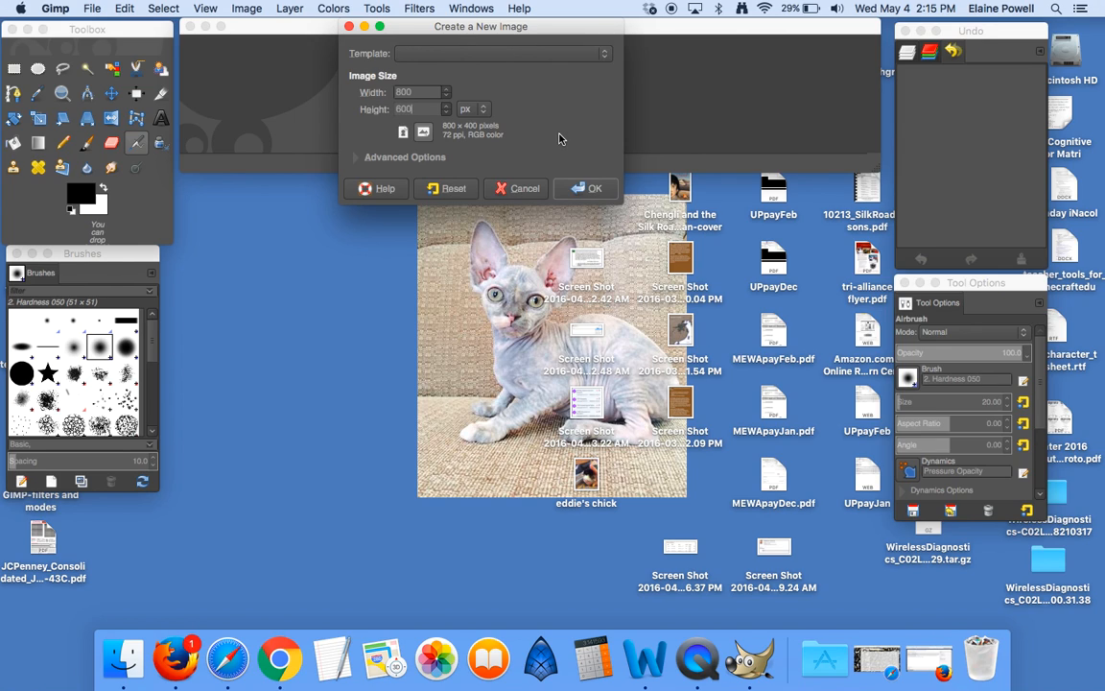
click(590, 189)
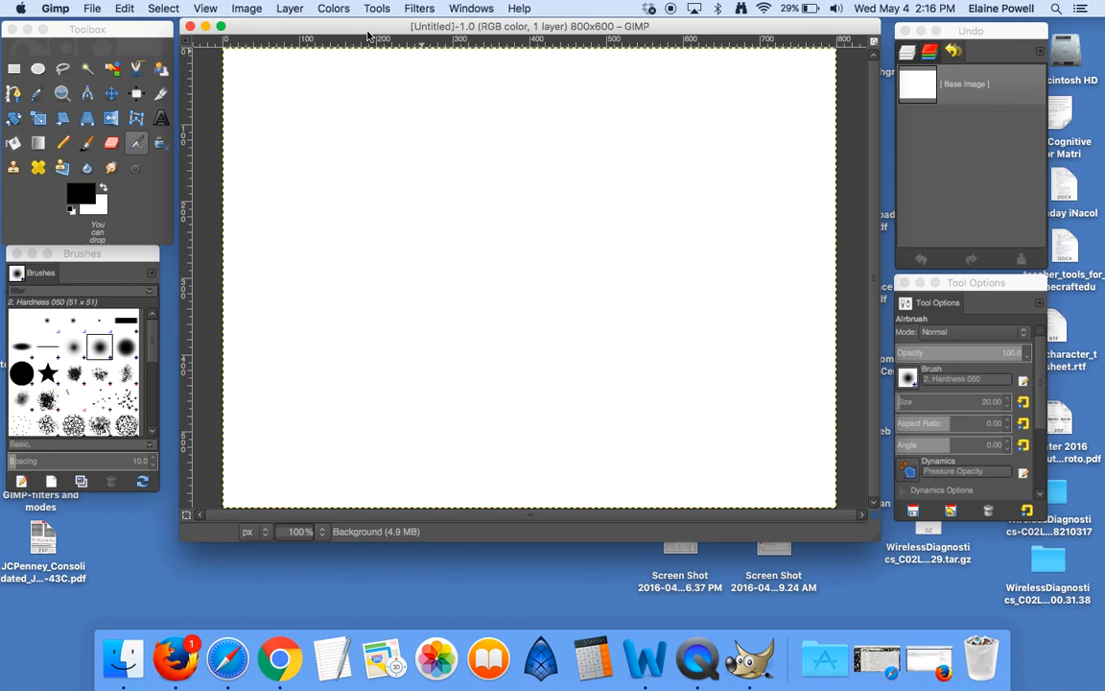
Step: Add a transparent layer named 01 above the Background, and check its transparency by temporarily hiding the Background layer
click(908, 61)
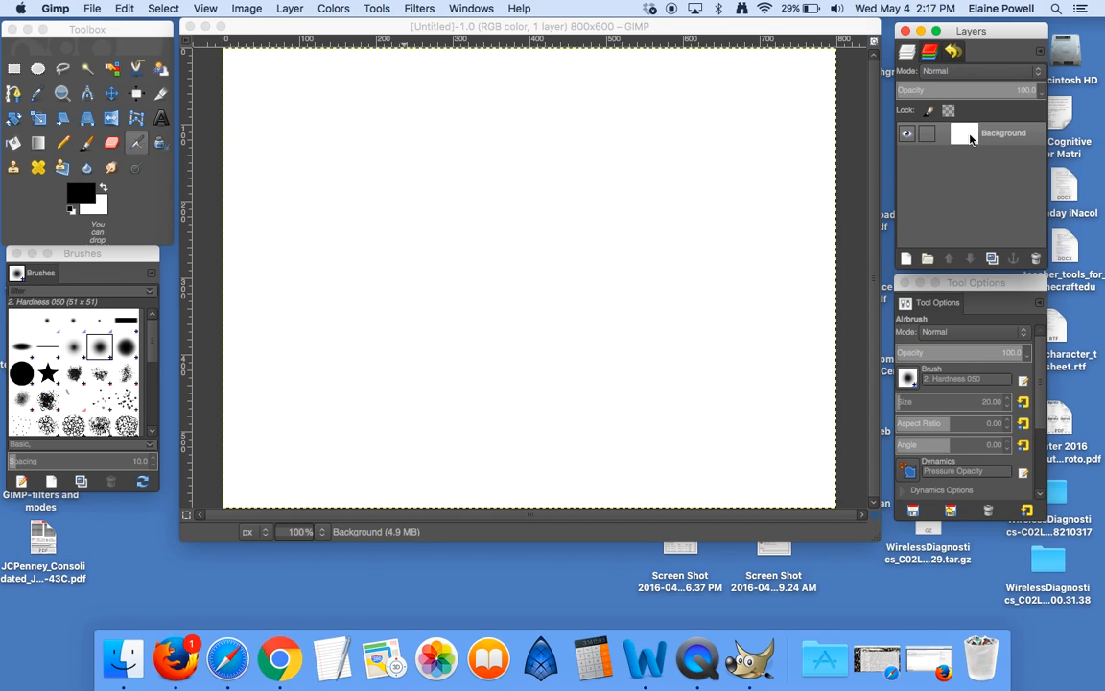
click(906, 260)
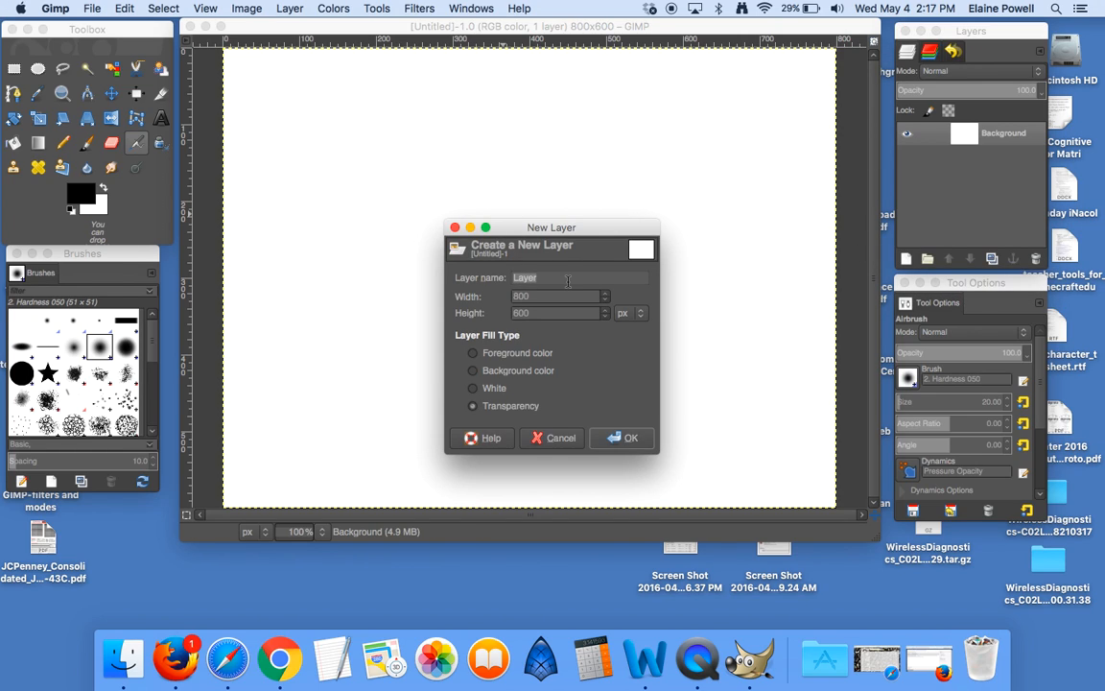
text(01)
click(623, 437)
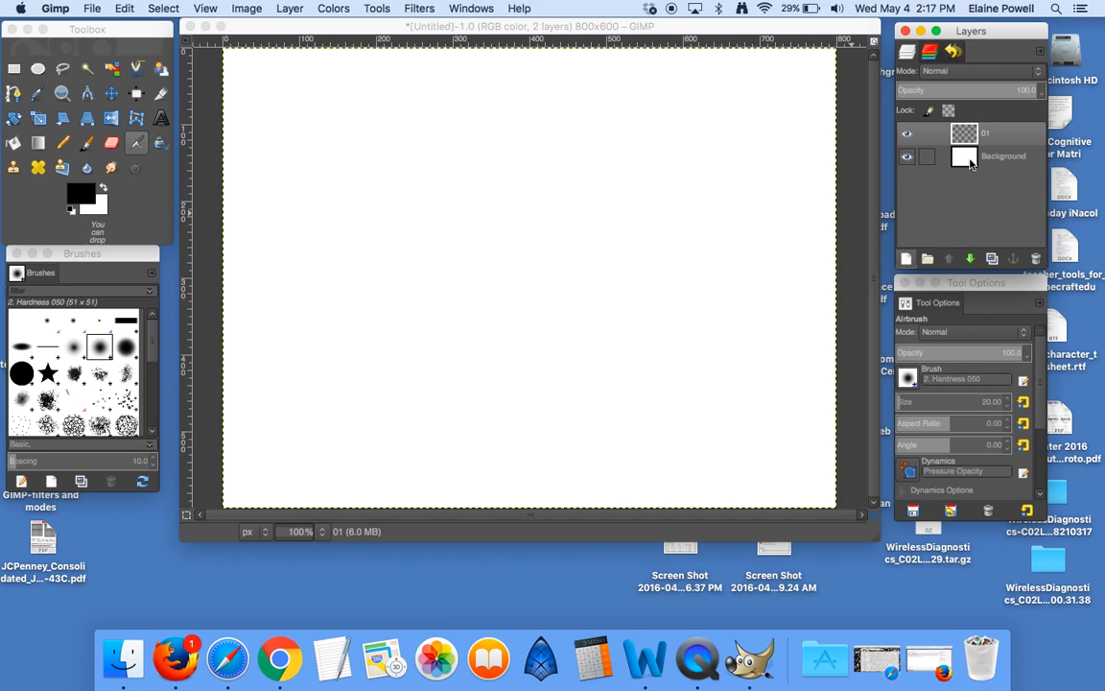
click(907, 158)
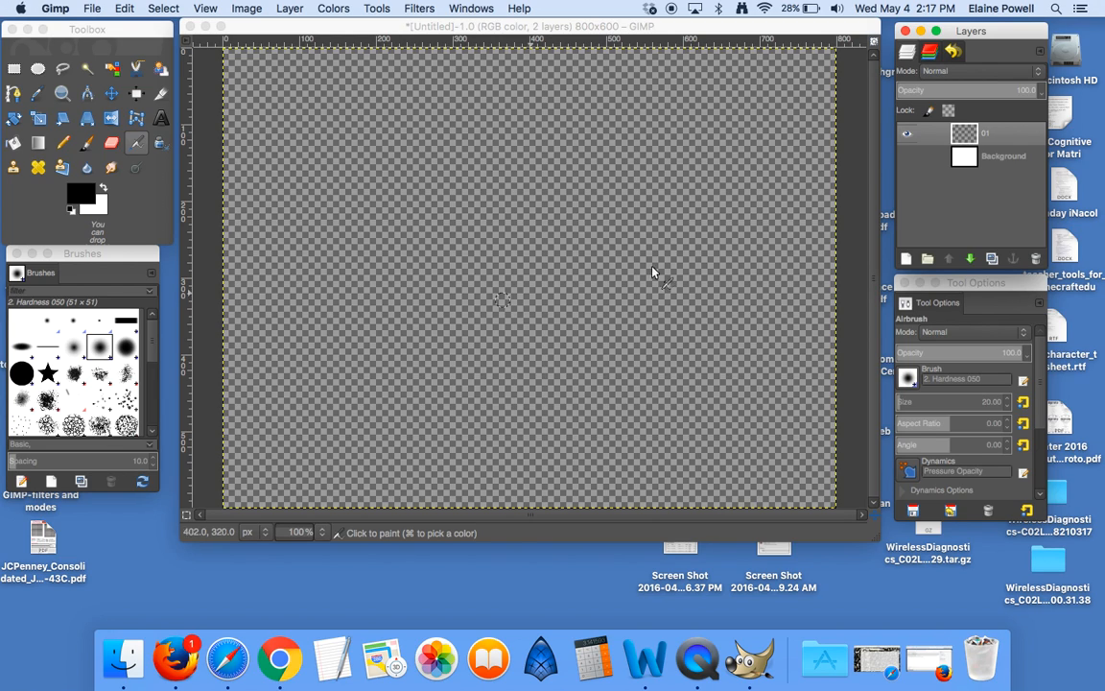
click(908, 157)
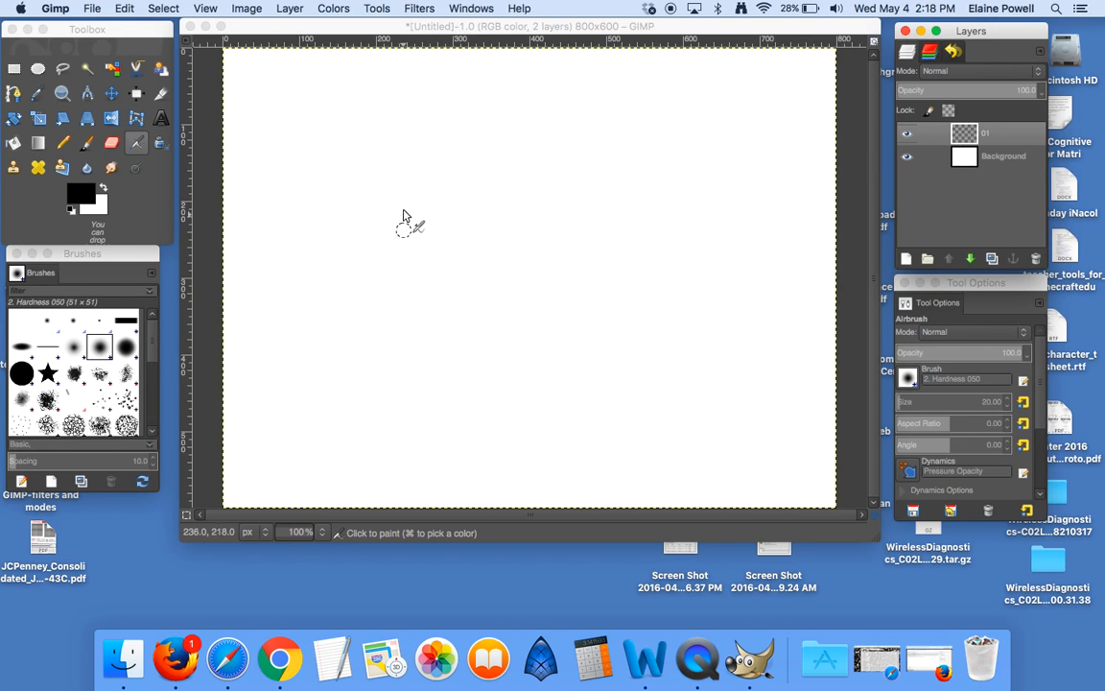
Step: Draw a rectangular selection about 400 by 220 px in the upper middle of the canvas on layer 01
click(120, 36)
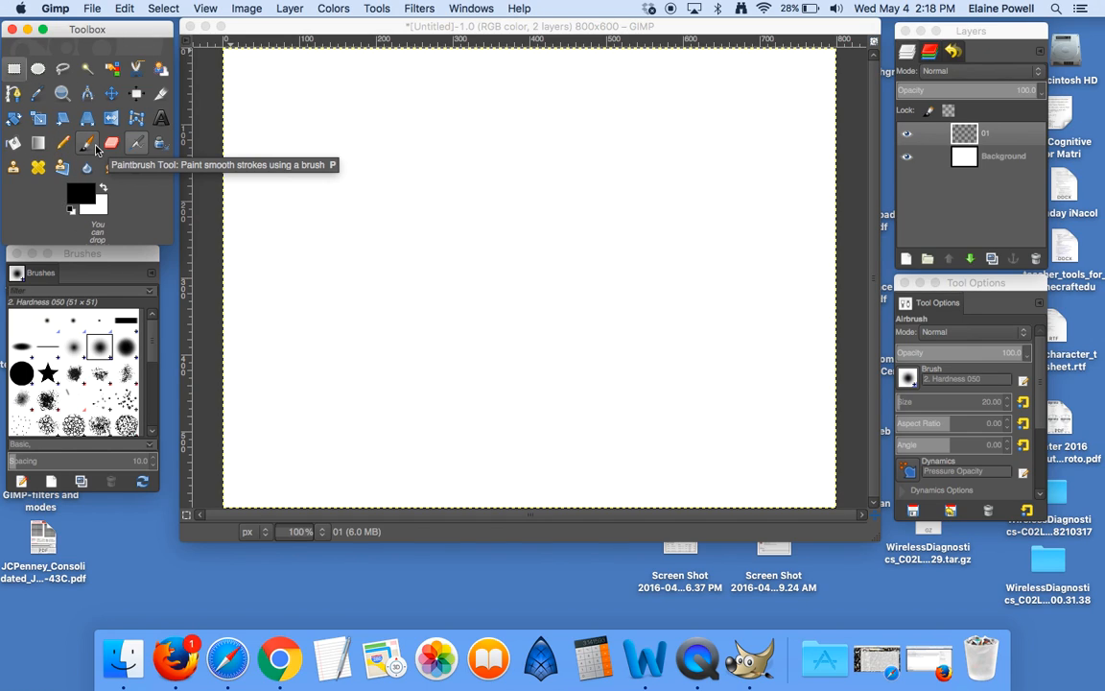
click(16, 72)
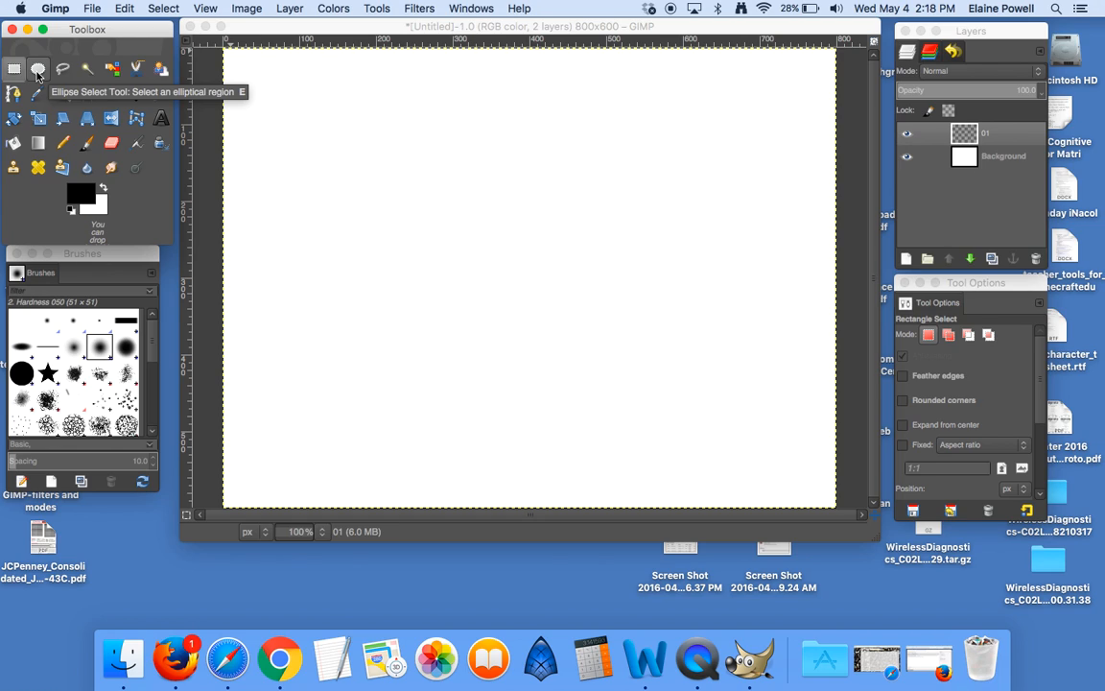
click(15, 73)
drag(325, 132, 631, 301)
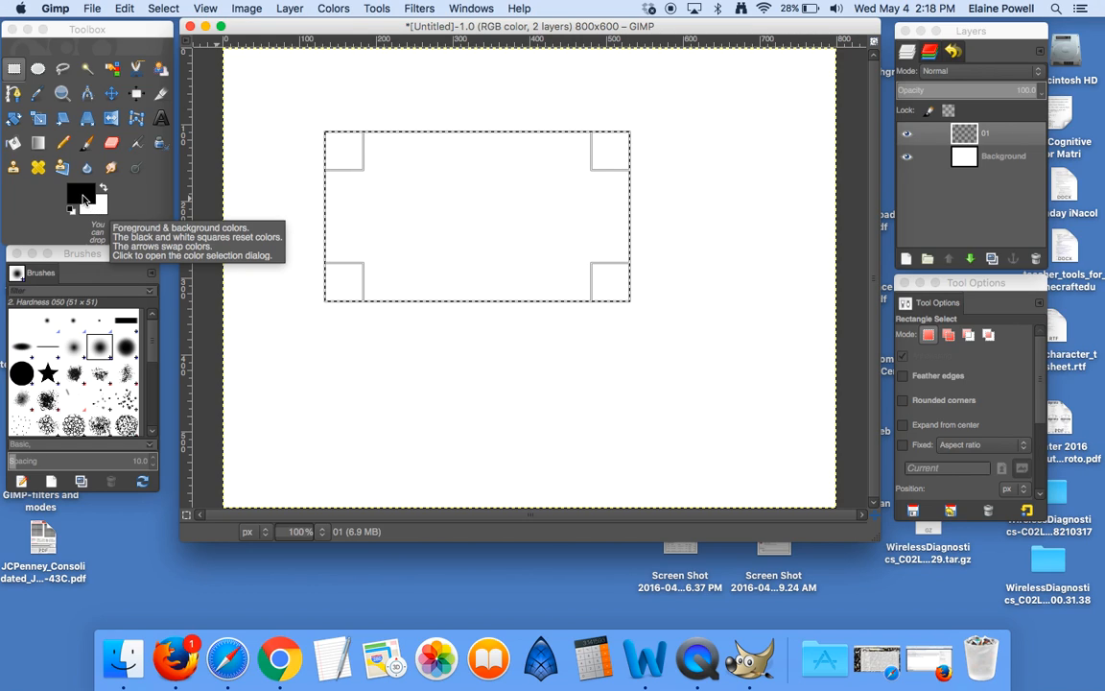
Step: Set the foreground color to bright blue, 20b7ef
click(82, 189)
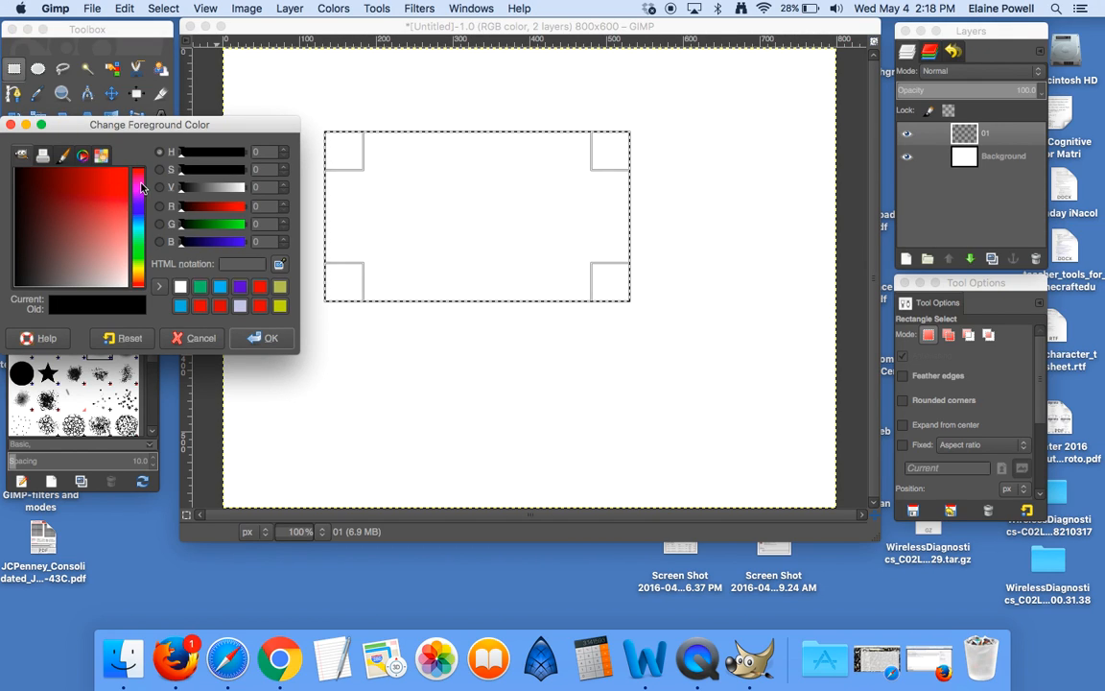
drag(136, 171, 139, 225)
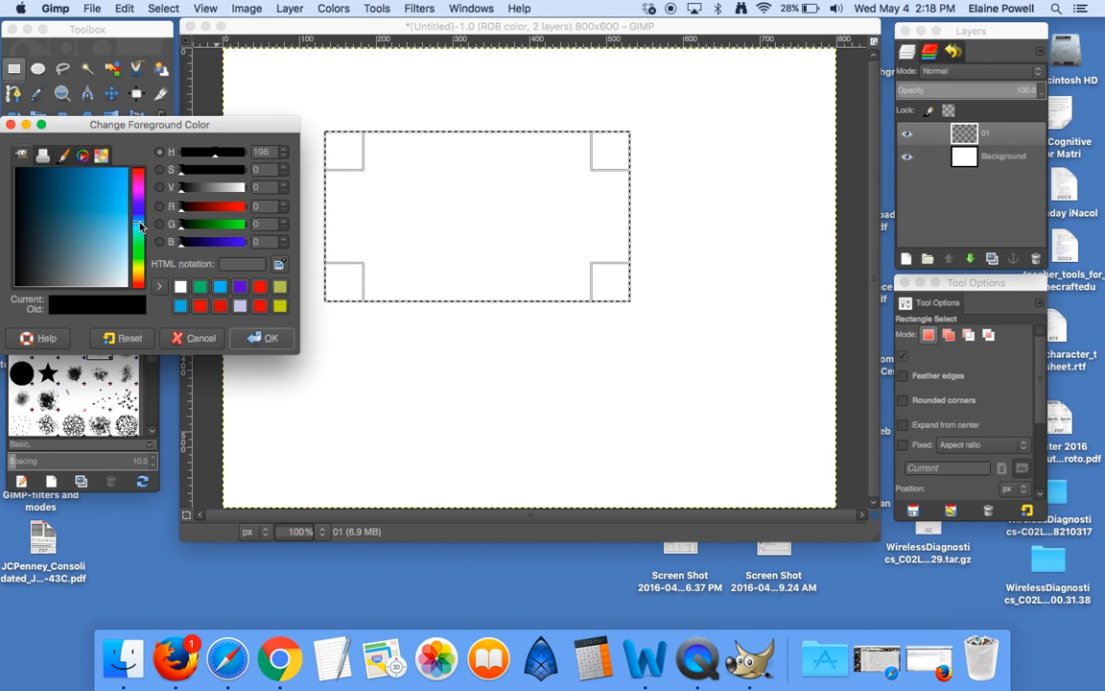
click(123, 171)
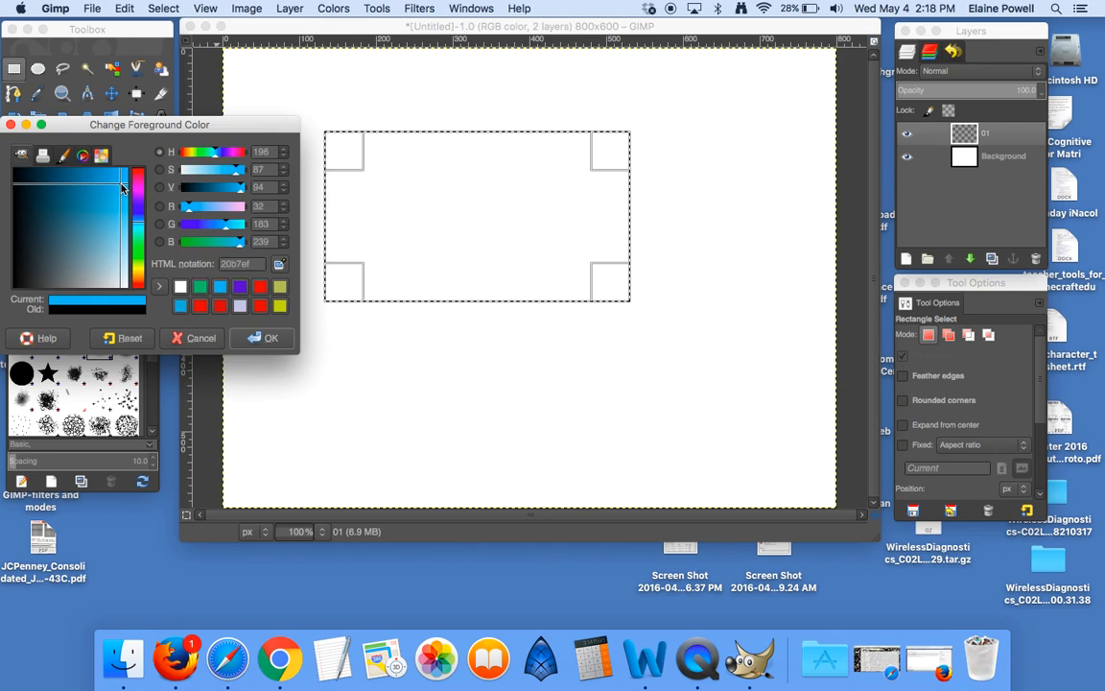
click(265, 338)
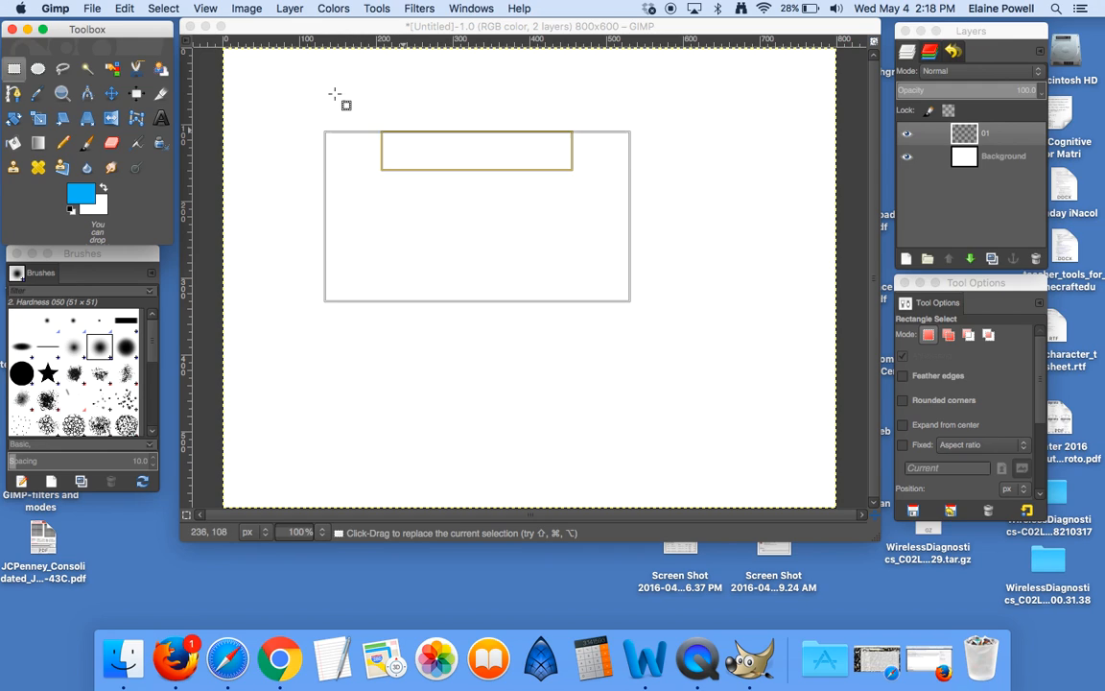
Step: Fill the rectangular selection on layer 01 with the foreground color and clear the selection
click(124, 8)
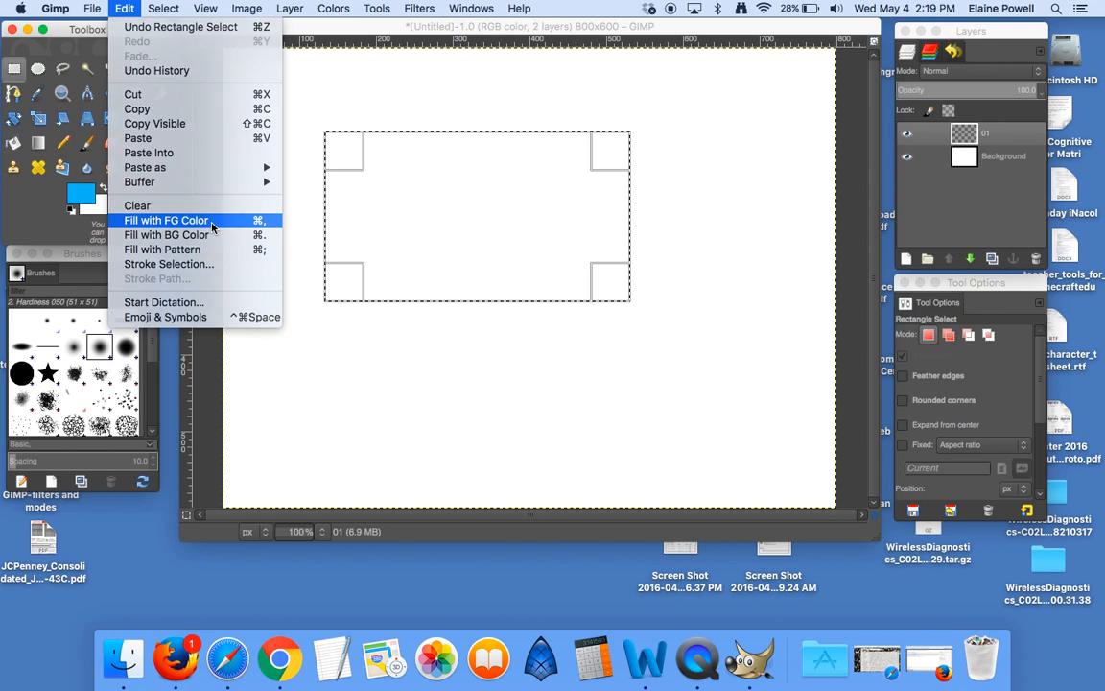
click(165, 220)
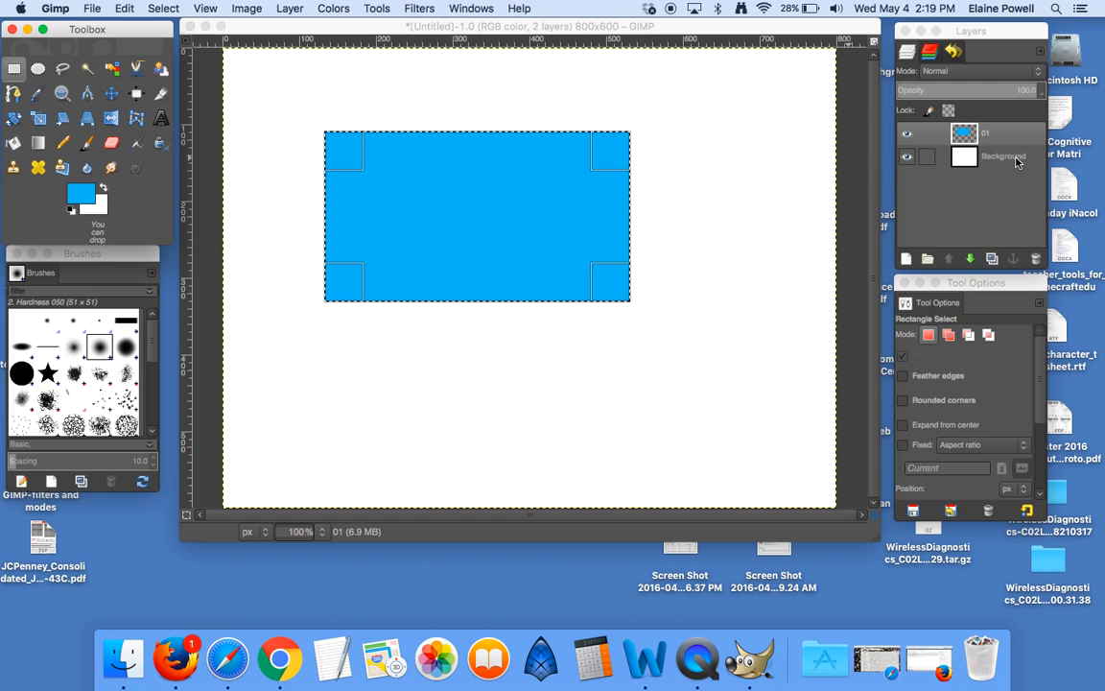
click(909, 159)
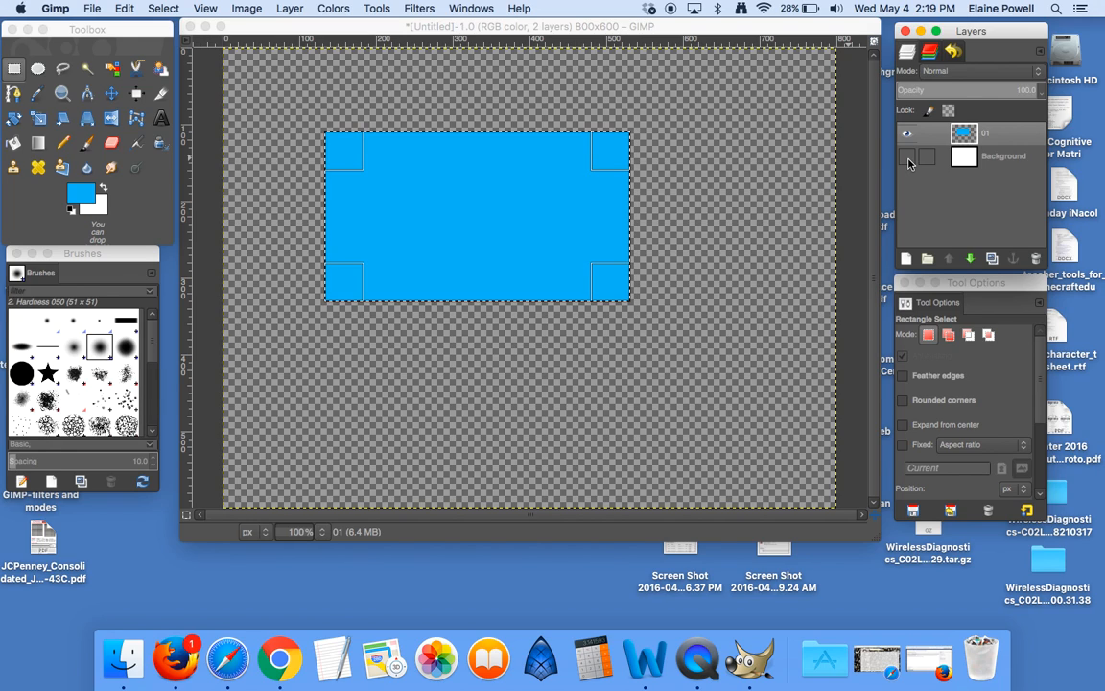
click(908, 160)
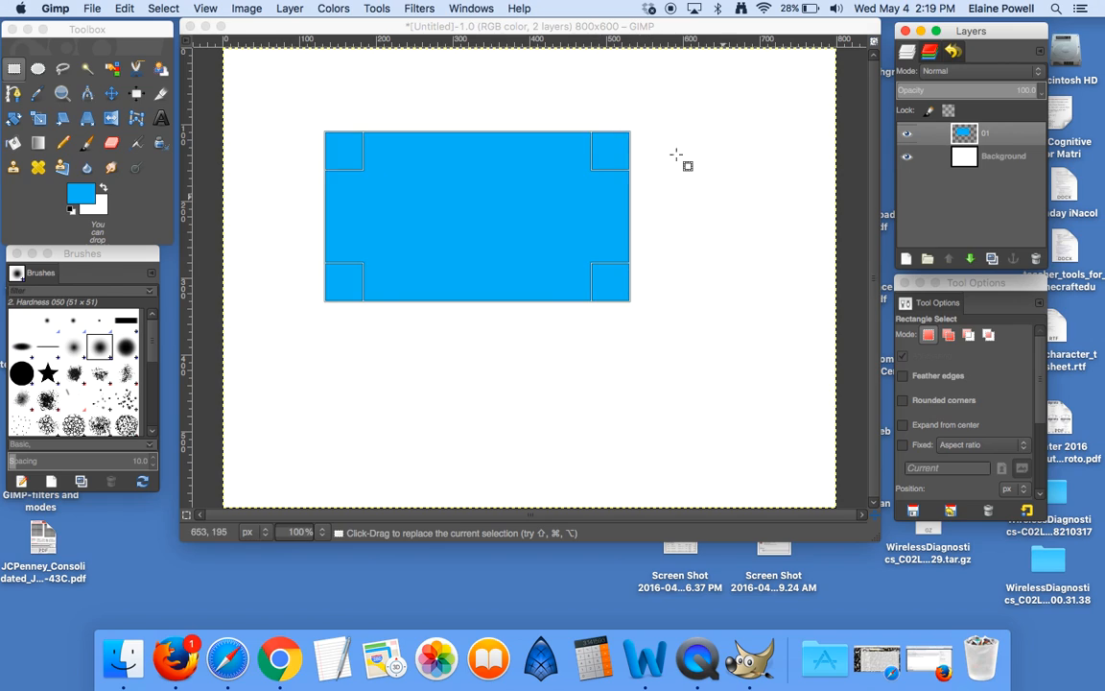
click(164, 10)
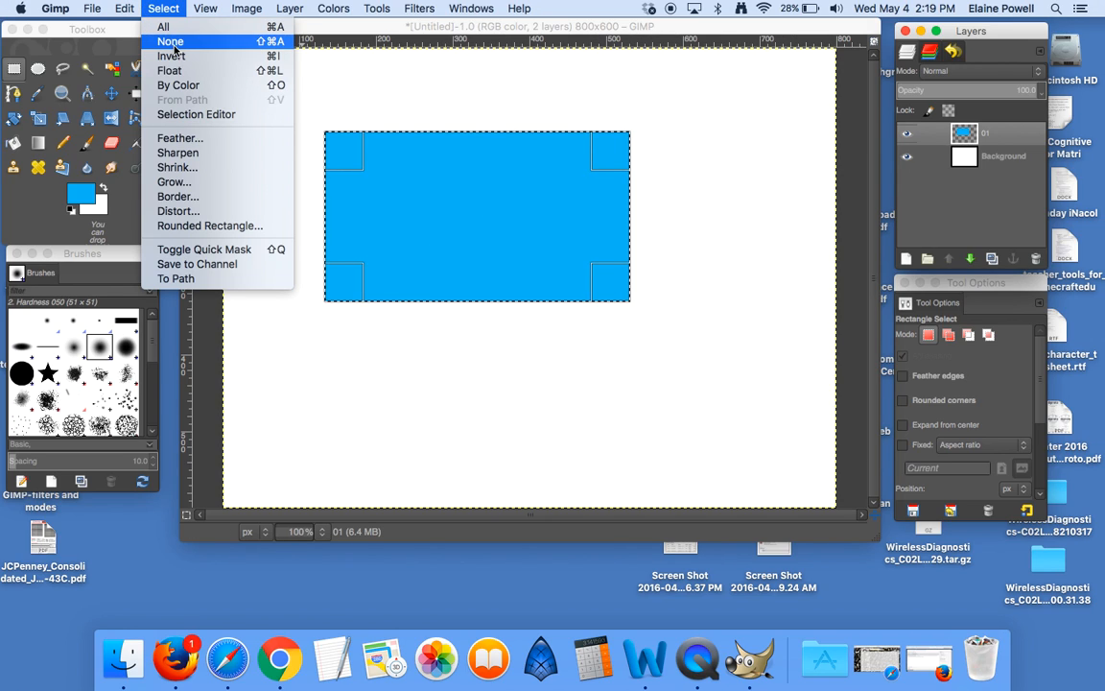
click(168, 41)
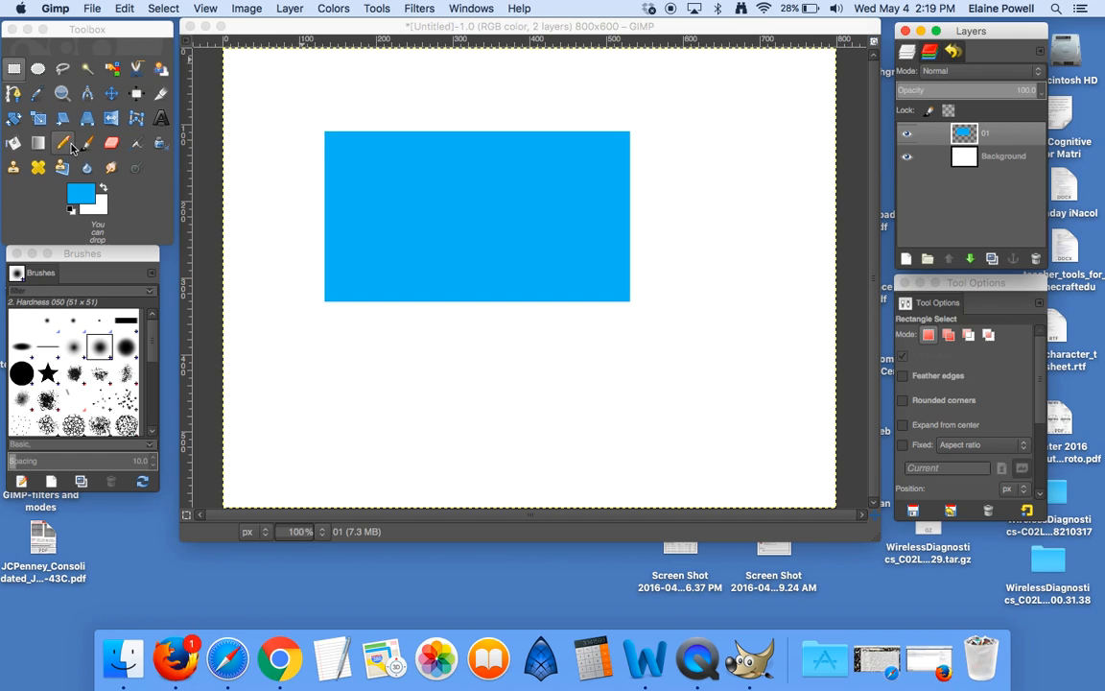
Step: Using the Paintbrush with the Star brush, paint a looping stroke below the blue rectangle and four single stars beside it
click(86, 143)
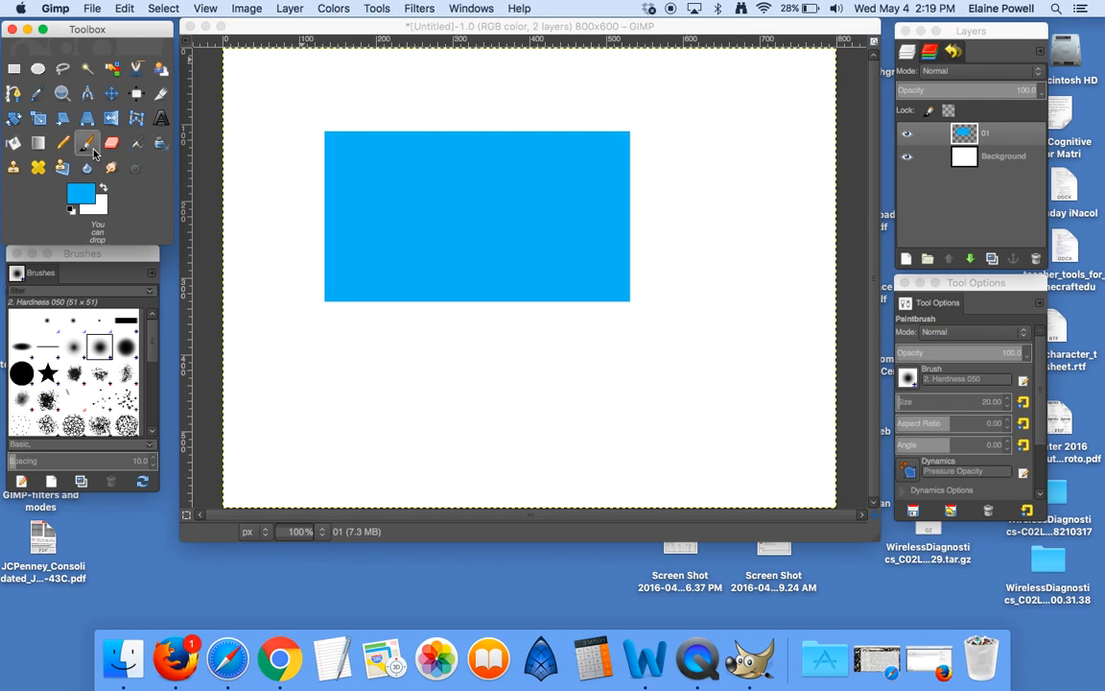
click(50, 374)
click(48, 374)
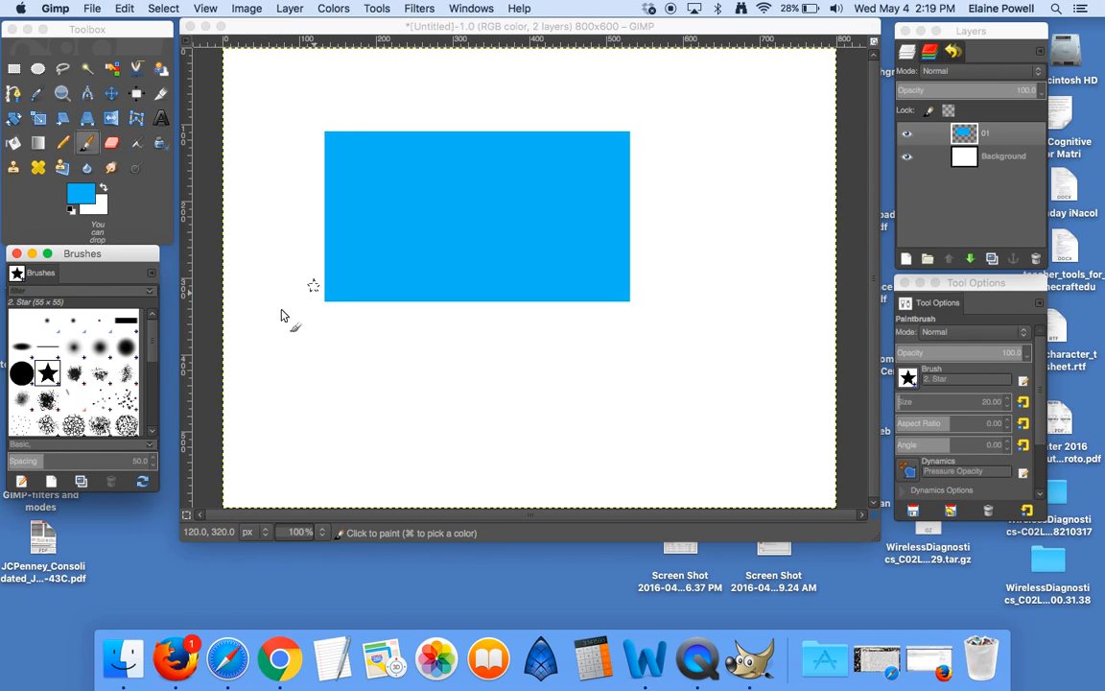
mouse_move(431, 261)
mouse_down()
mouse_move(472, 307)
mouse_move(472, 287)
mouse_move(559, 344)
mouse_move(527, 358)
mouse_move(499, 398)
mouse_move(492, 374)
mouse_move(355, 351)
mouse_up()
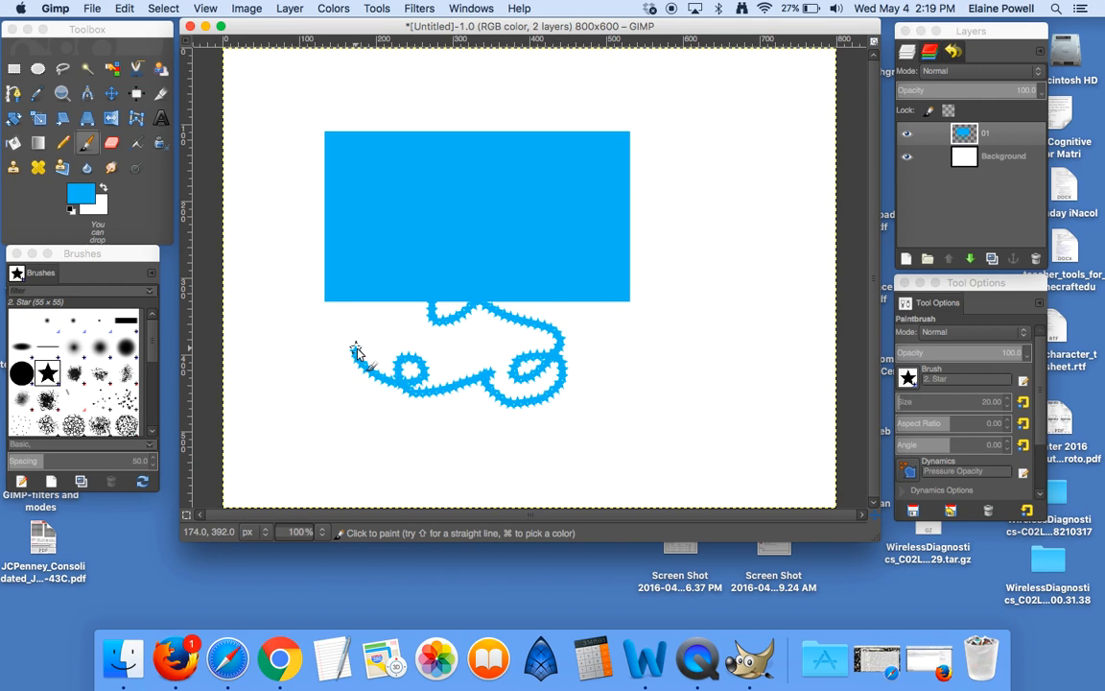
click(302, 312)
click(301, 350)
click(340, 389)
click(306, 399)
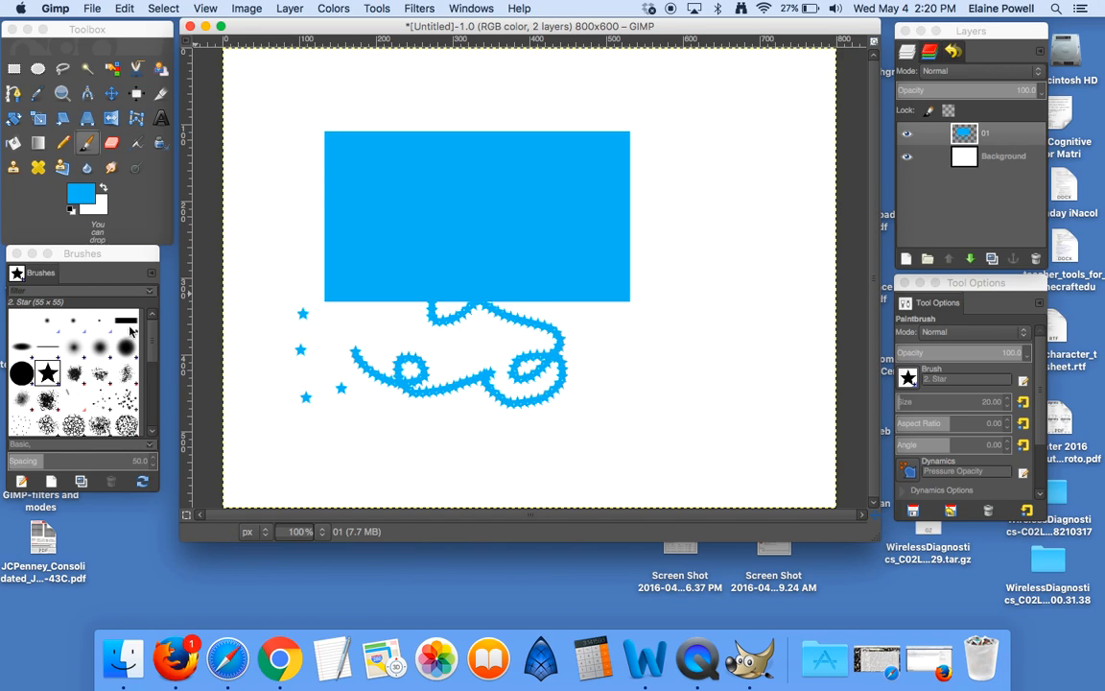
Step: Choose the Block 02 brush with a pink foreground color and paint freehand strokes across the blue rectangle's lower right corner and below it
click(21, 349)
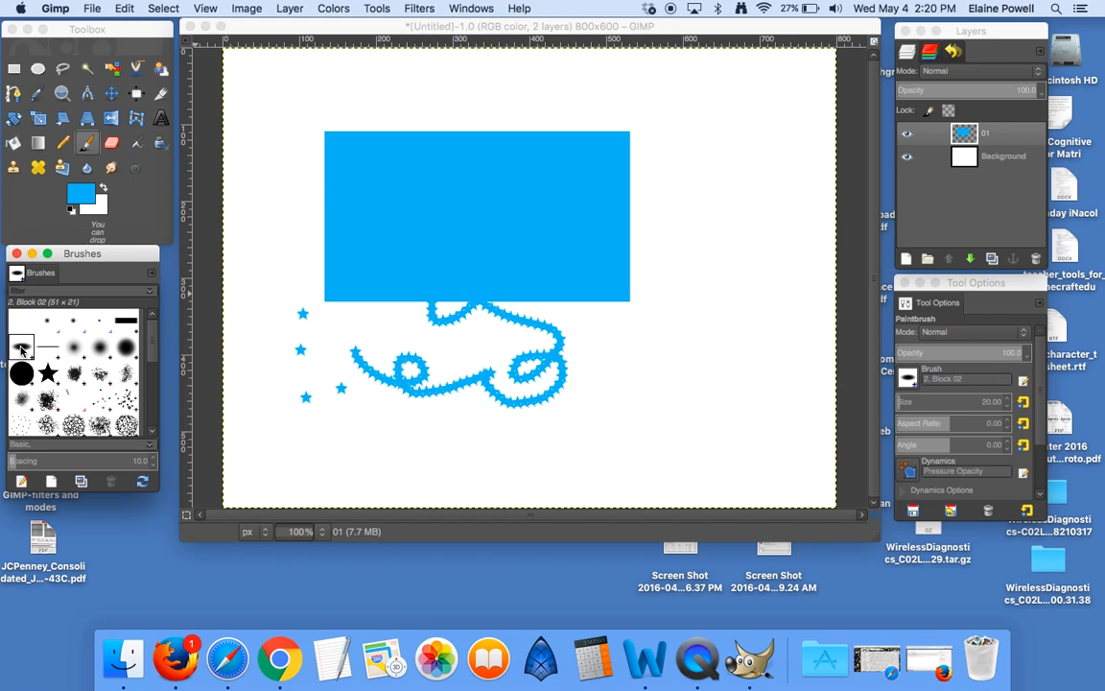
click(80, 195)
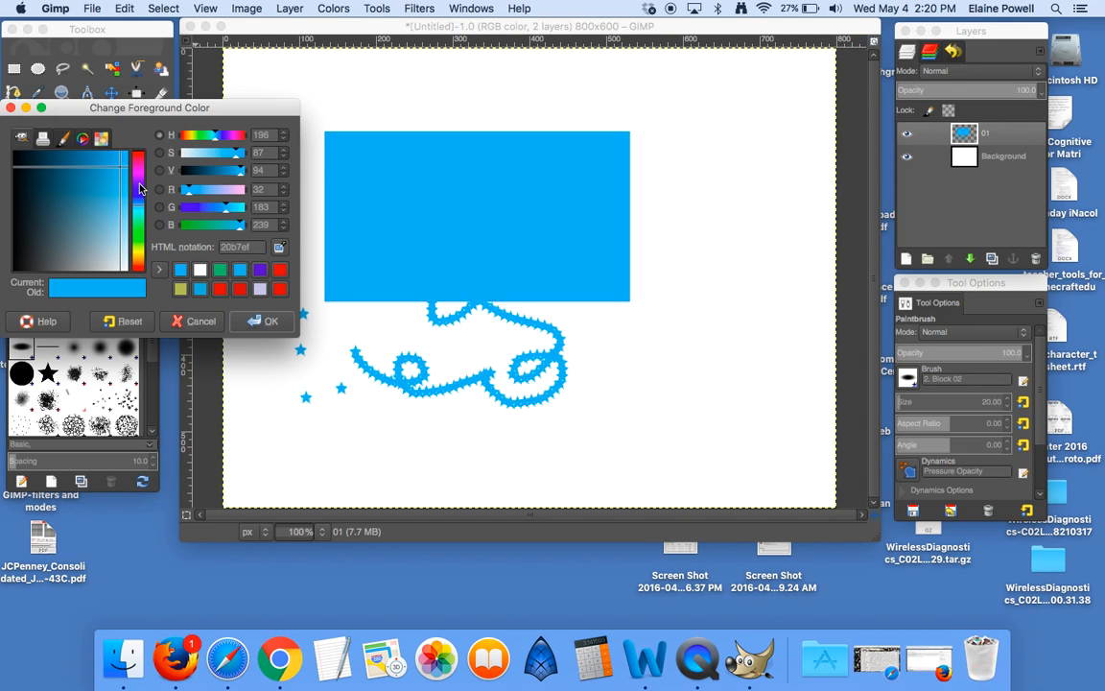
drag(139, 181, 131, 160)
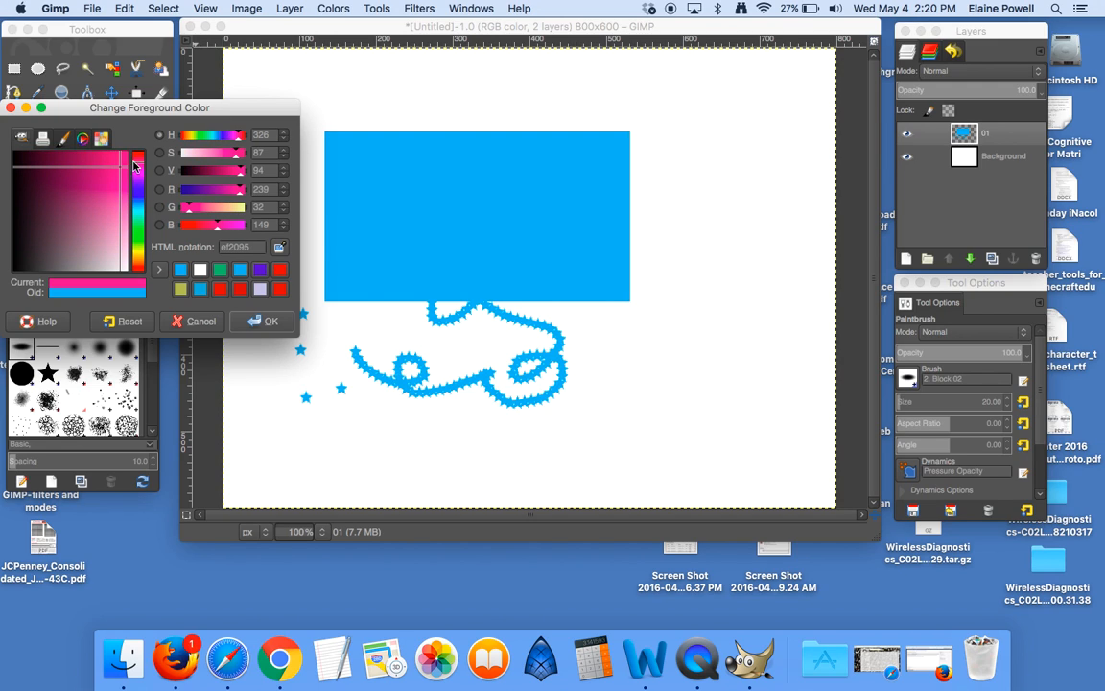
click(259, 321)
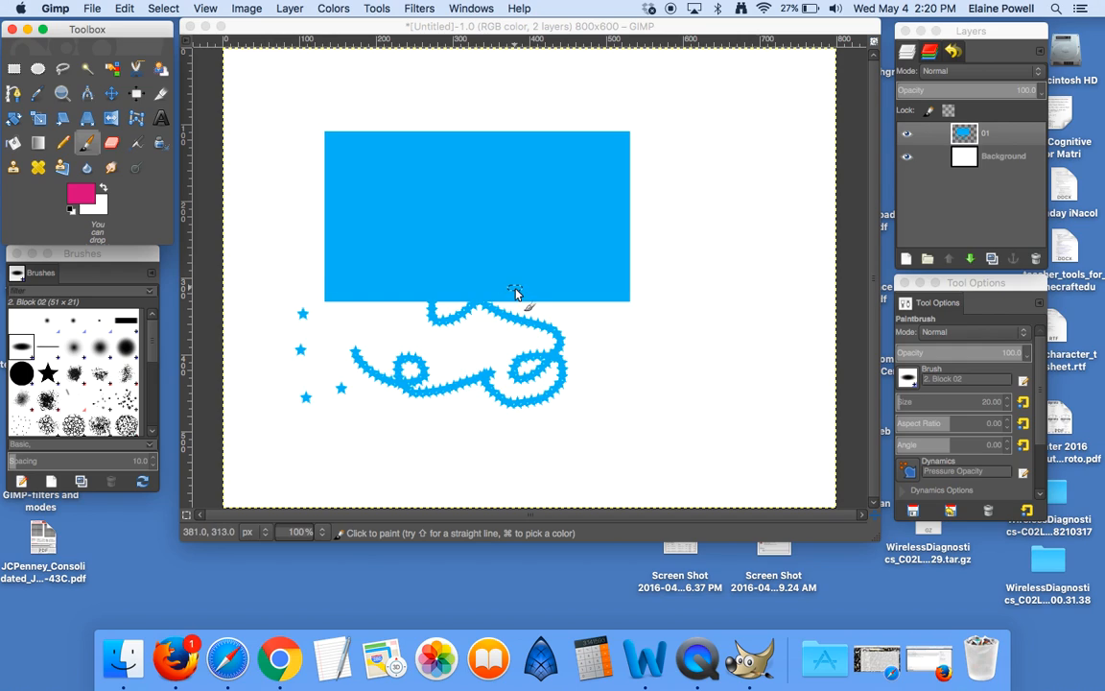
mouse_move(513, 289)
mouse_down()
mouse_move(558, 293)
mouse_move(558, 257)
mouse_move(662, 342)
mouse_move(629, 418)
mouse_move(697, 334)
mouse_up()
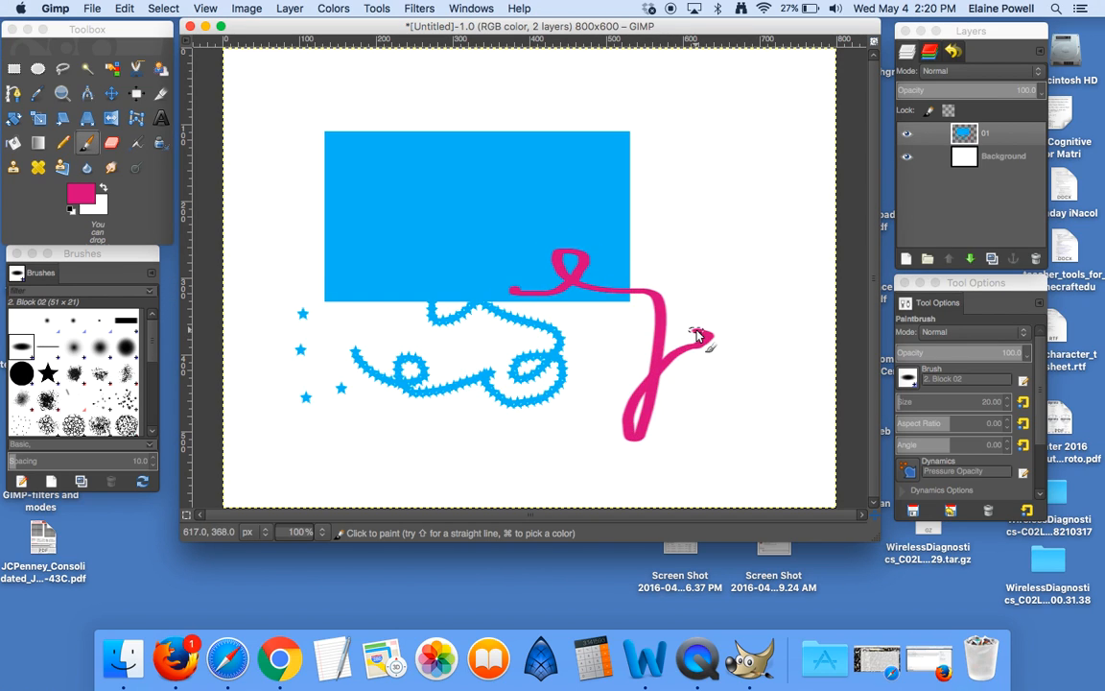
mouse_move(618, 323)
mouse_down()
mouse_move(658, 356)
mouse_move(716, 395)
mouse_up()
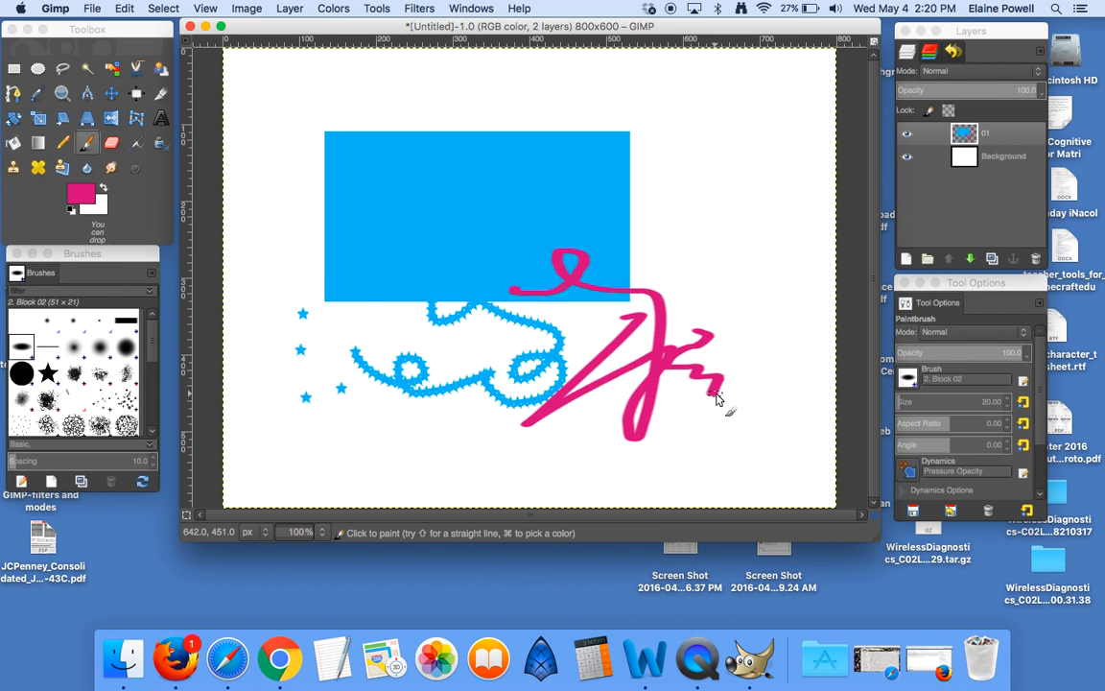
Step: Paint a pink vertical stroke with the Cell 02 brush beside the blue stars near the canvas's left edge
scroll(89, 341, down, 1)
scroll(89, 343, down, 1)
scroll(88, 342, up, 1)
click(73, 401)
mouse_move(251, 292)
mouse_down()
mouse_move(281, 275)
mouse_move(278, 395)
mouse_up()
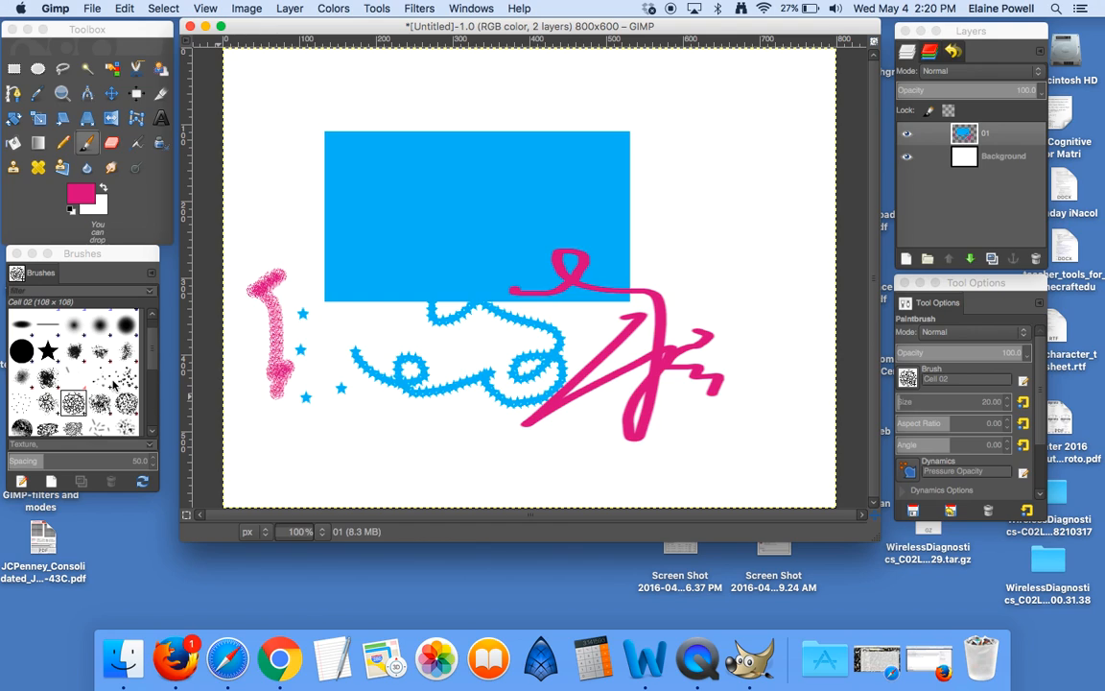
Step: Paint a winding trail of peppers with the z Pepper brush beside the blue rectangle's left edge
scroll(113, 383, down, 3)
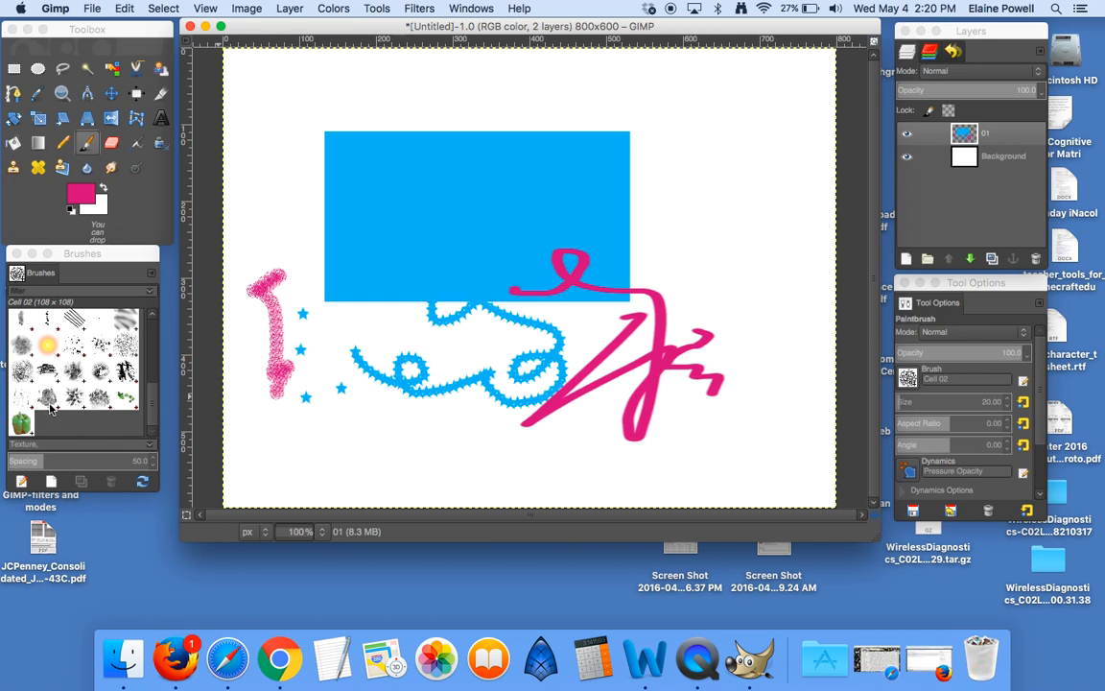
click(23, 419)
mouse_move(256, 178)
mouse_down()
mouse_move(276, 178)
mouse_move(293, 259)
mouse_move(322, 311)
mouse_up()
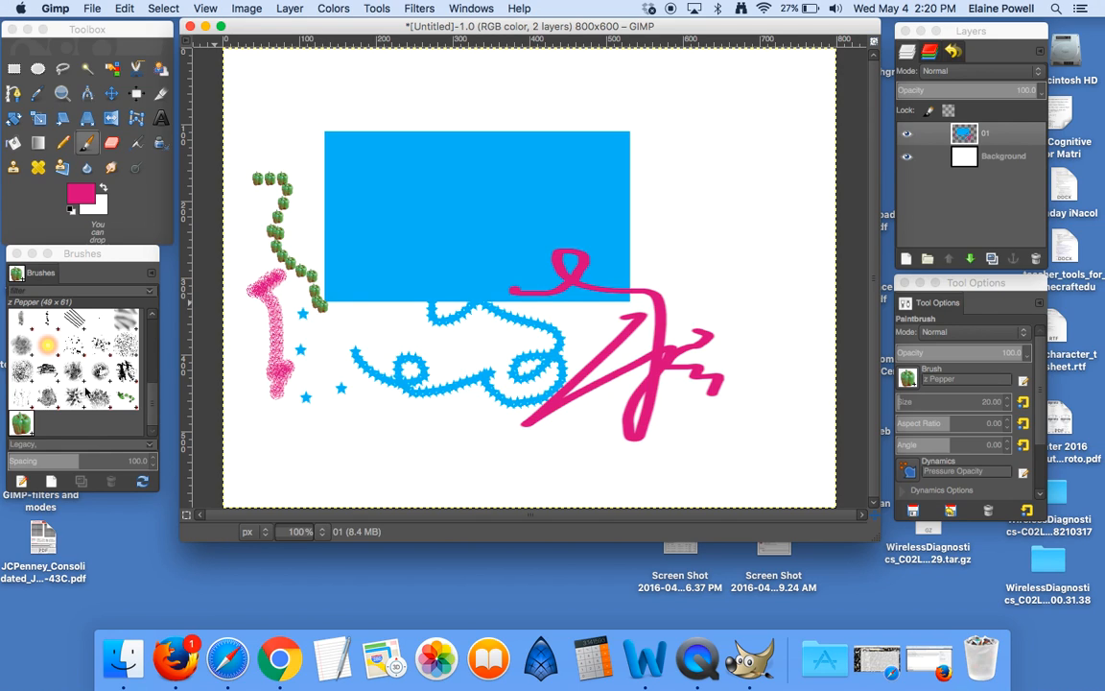
Step: Paint a pink zigzag with the Block 01 brush across the upper edge of the blue rectangle
scroll(66, 331, up, 5)
click(126, 321)
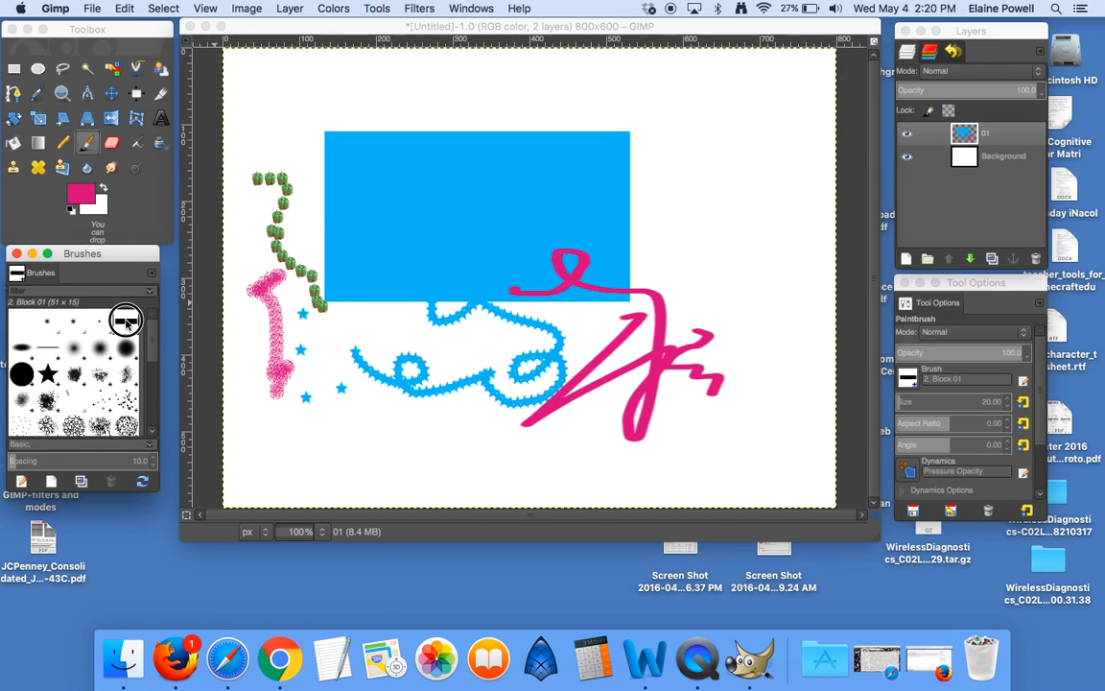
mouse_move(349, 102)
mouse_down()
mouse_move(439, 142)
mouse_move(520, 142)
mouse_up()
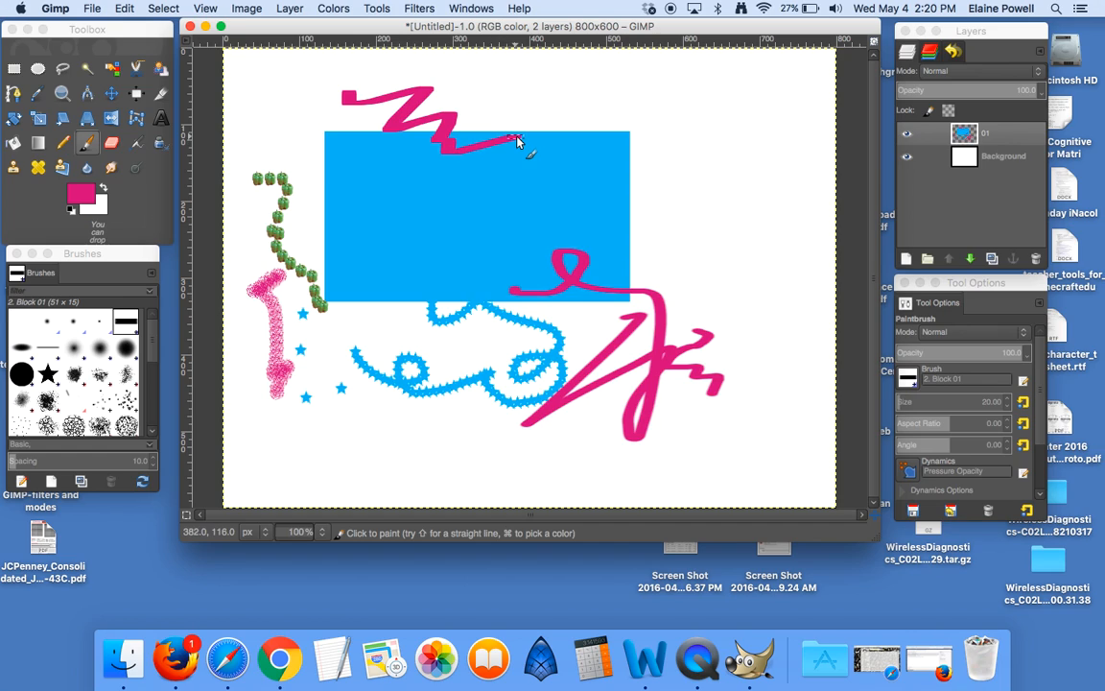
Step: Select the soft 11 x 11 Untitled brush, reduce Paintbrush opacity to 49.2, and scribble freehand beside the blue rectangle's right edge
click(47, 323)
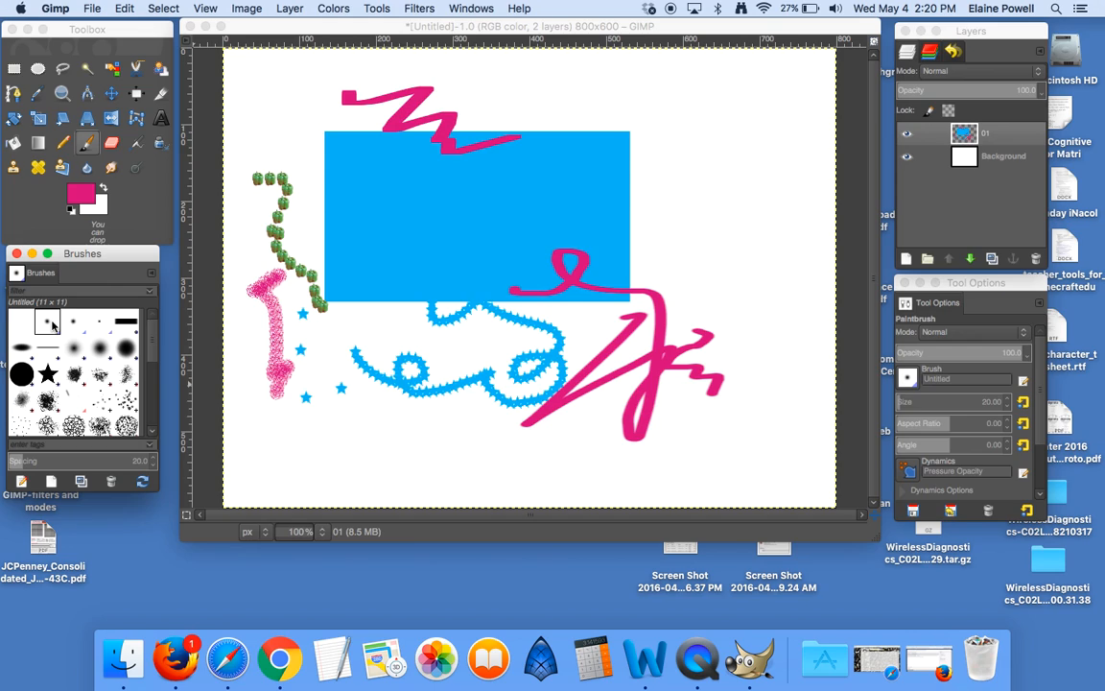
click(995, 285)
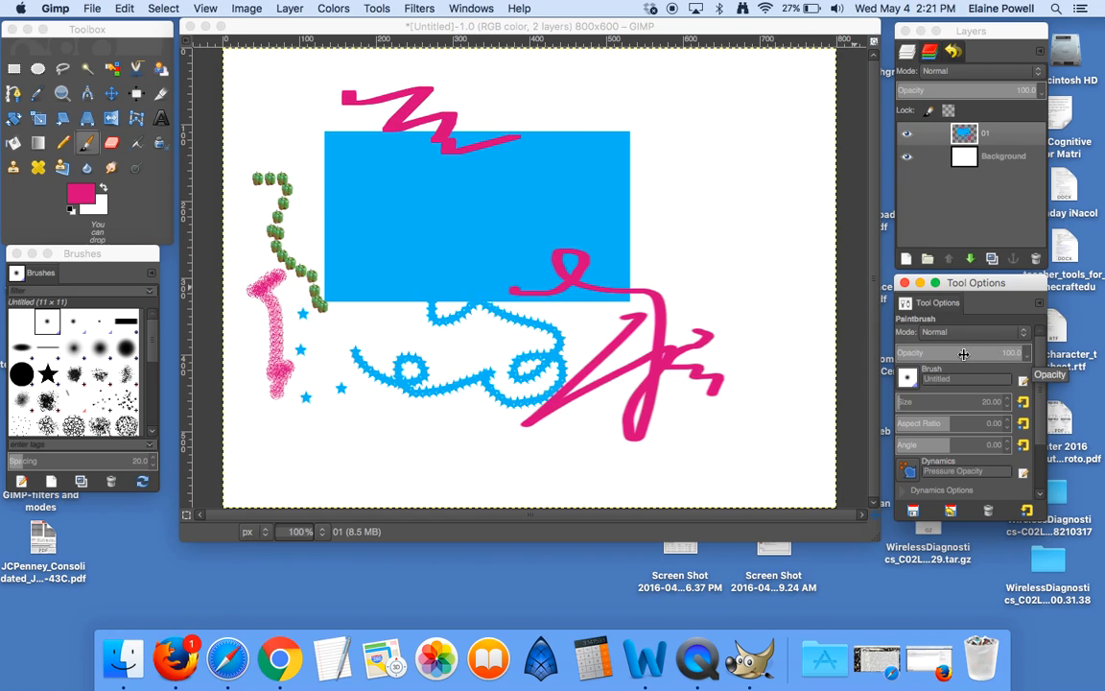
drag(1000, 357, 854, 353)
mouse_move(1005, 358)
mouse_down()
mouse_move(747, 353)
mouse_move(592, 388)
mouse_move(566, 352)
mouse_up()
mouse_move(785, 235)
mouse_down()
mouse_move(706, 278)
mouse_move(751, 300)
mouse_move(791, 298)
mouse_move(713, 281)
mouse_move(734, 228)
mouse_move(705, 204)
mouse_move(707, 264)
mouse_move(770, 322)
mouse_move(797, 397)
mouse_up()
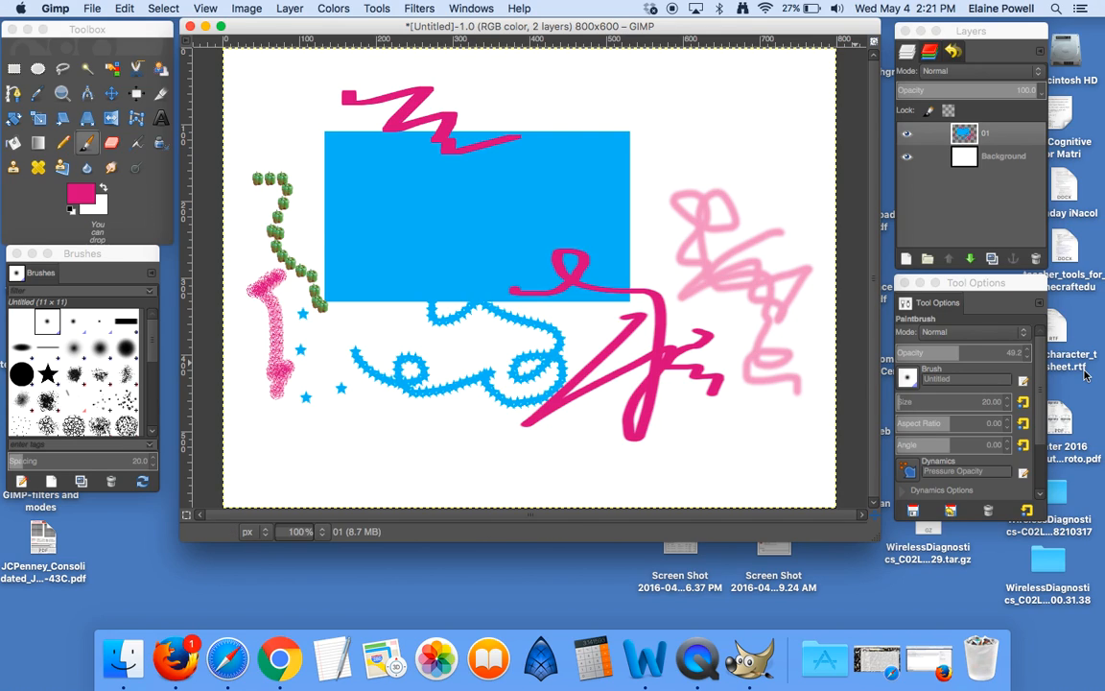
click(957, 334)
click(956, 330)
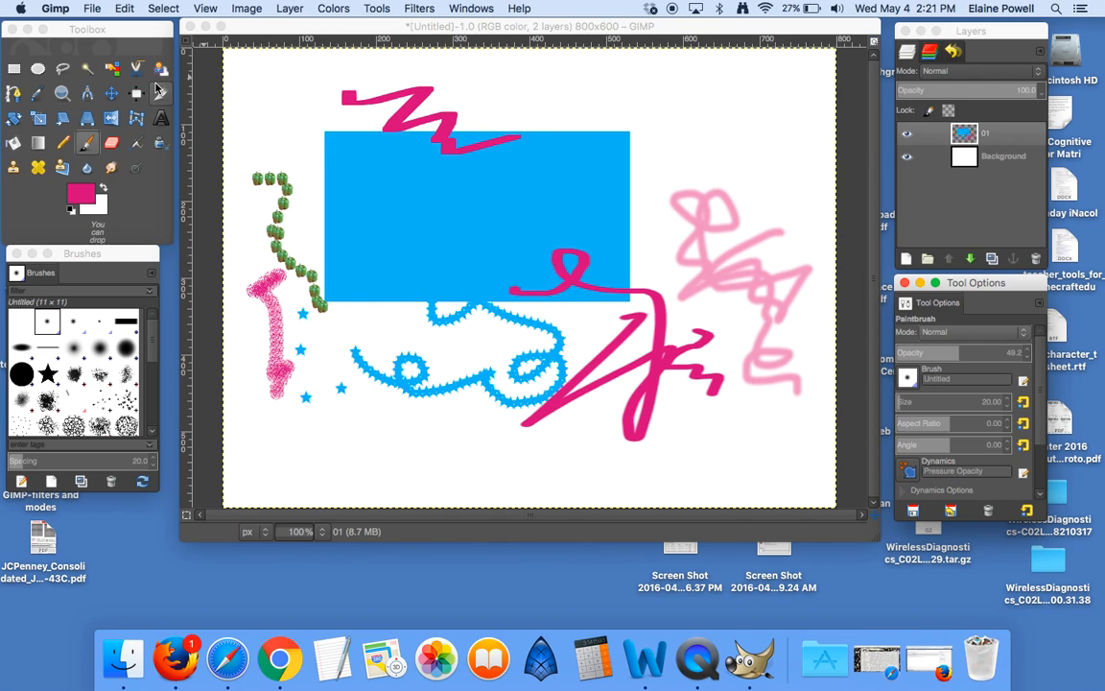
Step: Try the Eraser on the tail of the pink zigzag over the blue rectangle and undo the erasure
click(110, 142)
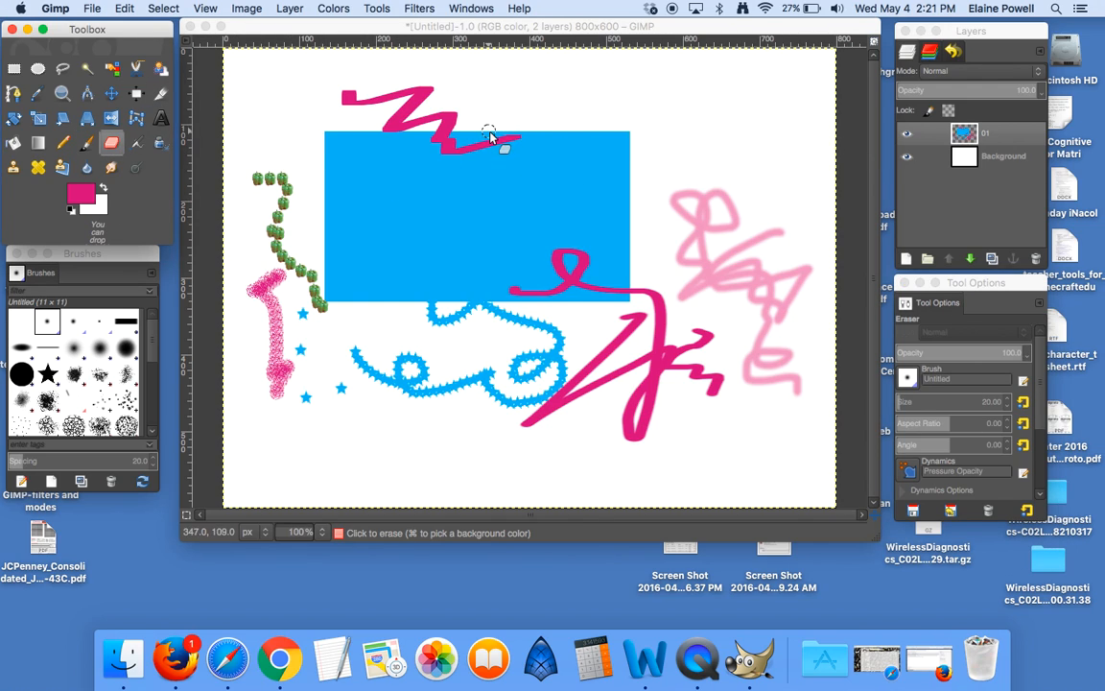
mouse_move(518, 140)
mouse_down()
mouse_move(450, 154)
mouse_move(491, 153)
mouse_up()
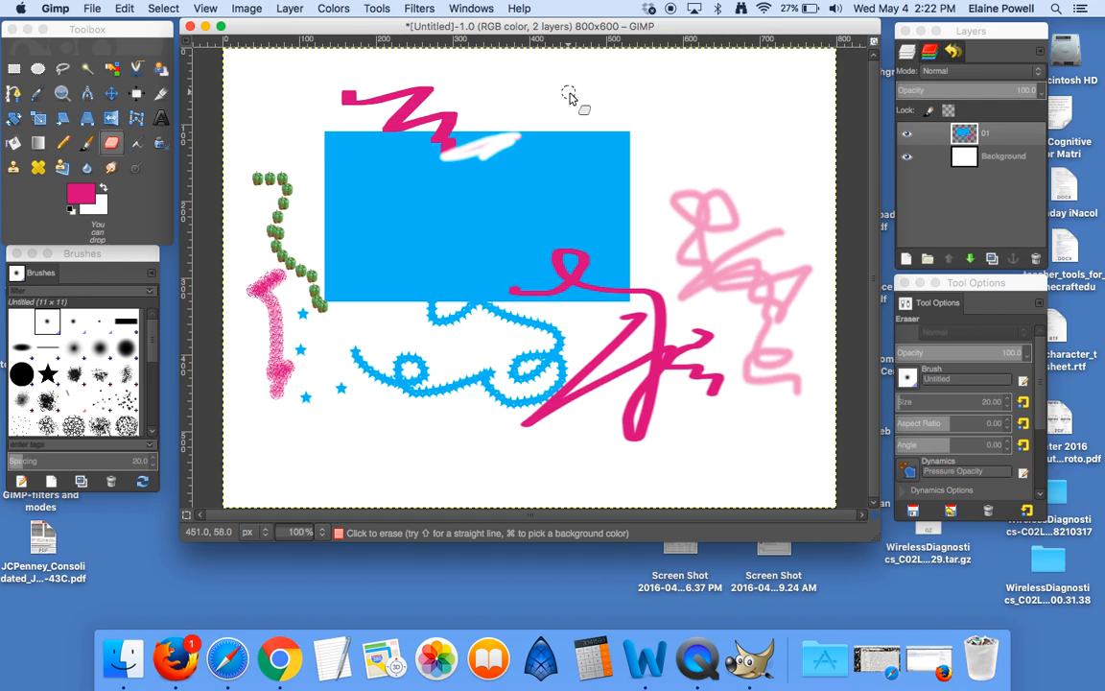
key(super+z)
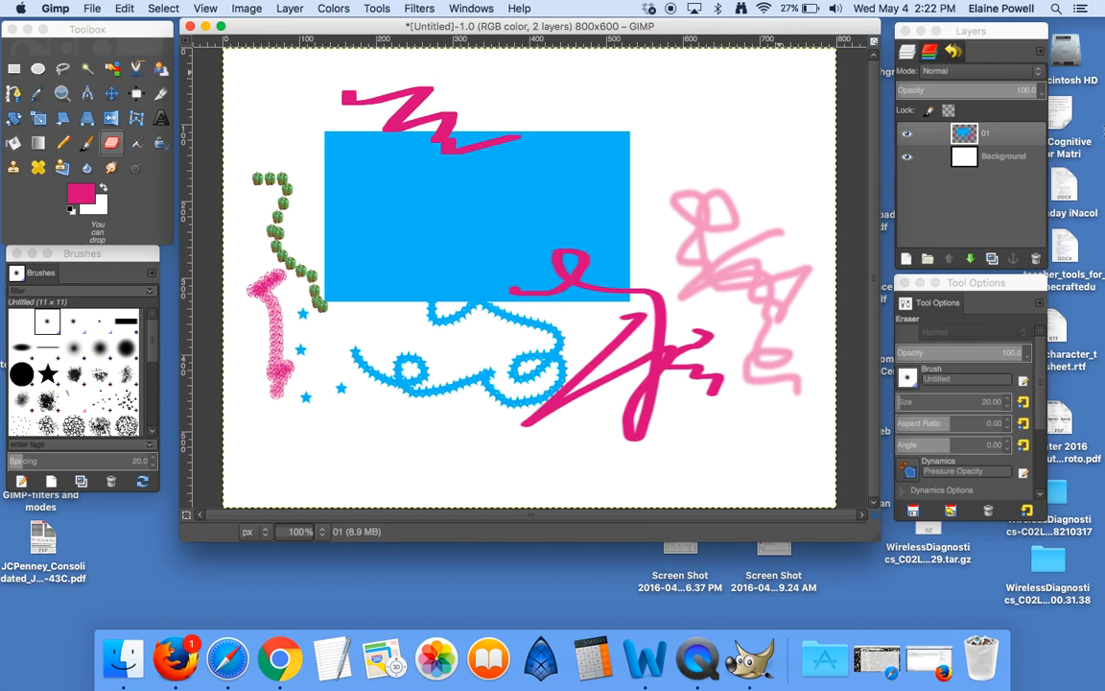
Step: Create a new transparent 800 x 600 px layer named 02
click(906, 258)
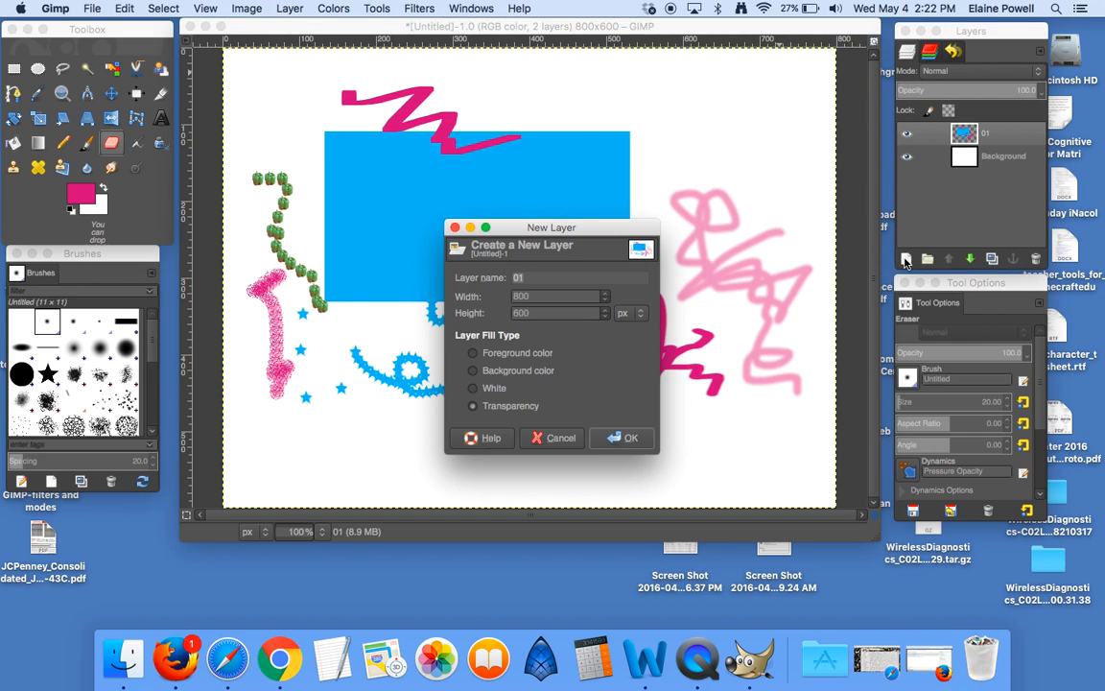
click(548, 276)
text(2)
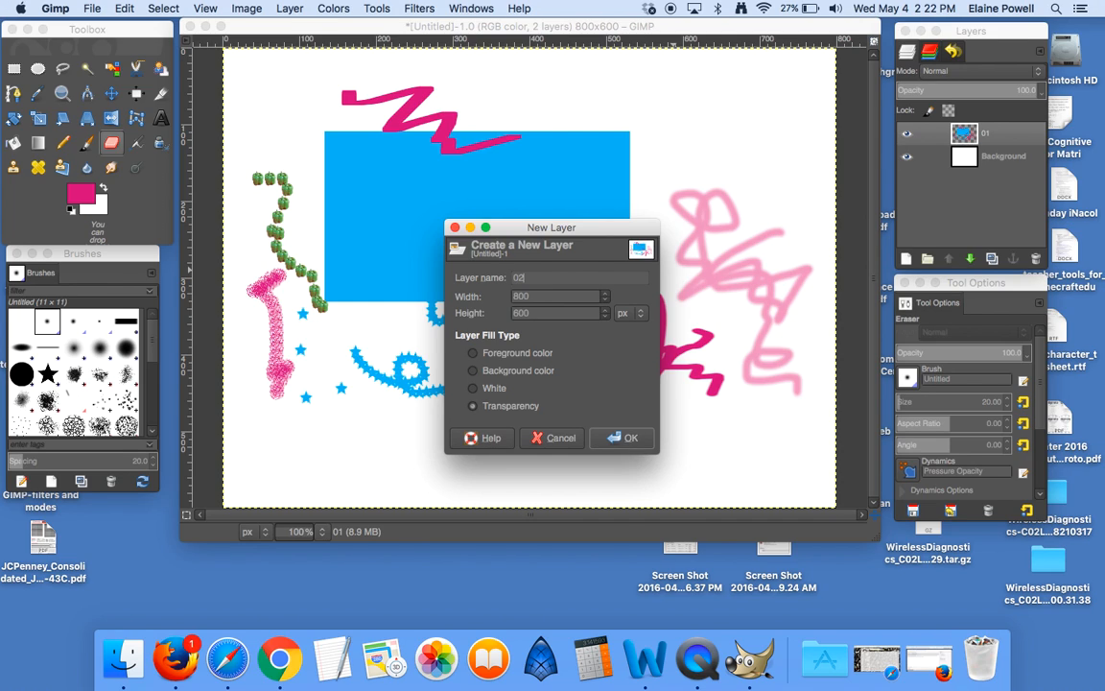
click(625, 437)
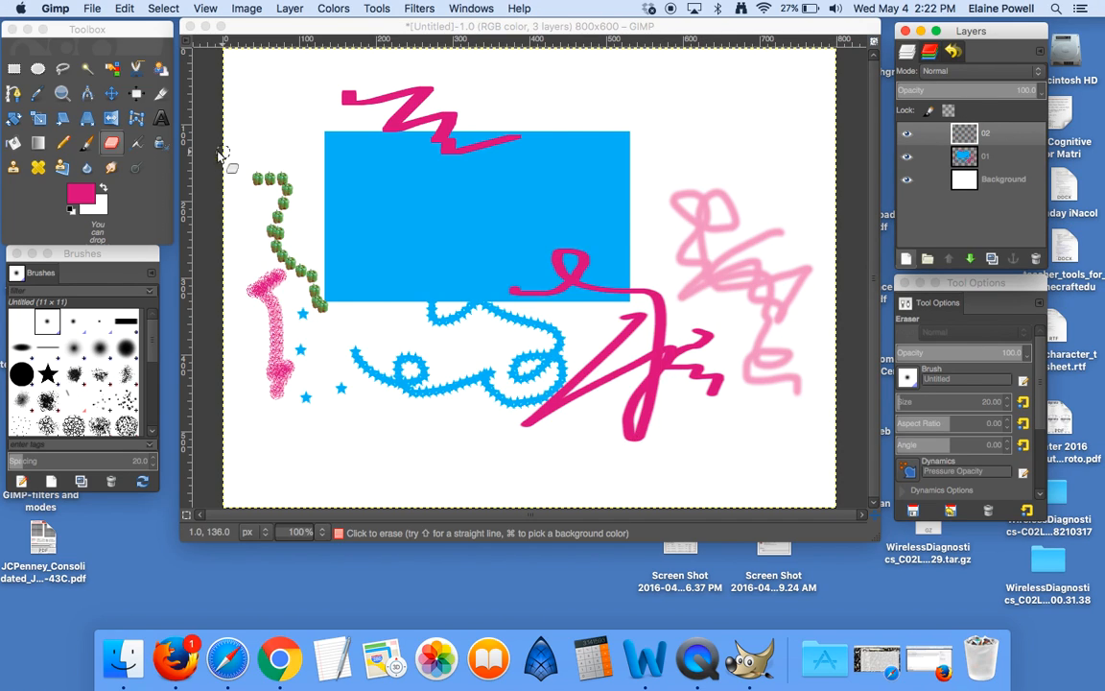
Step: Change the foreground color to orange, bd4b2c
click(84, 190)
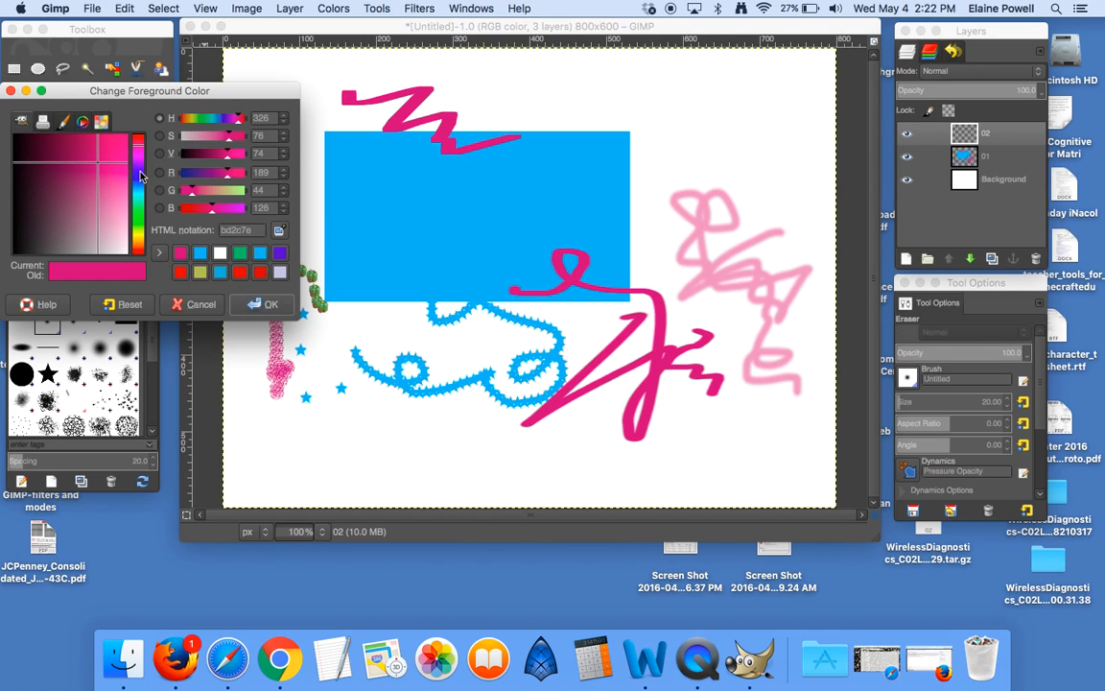
click(139, 251)
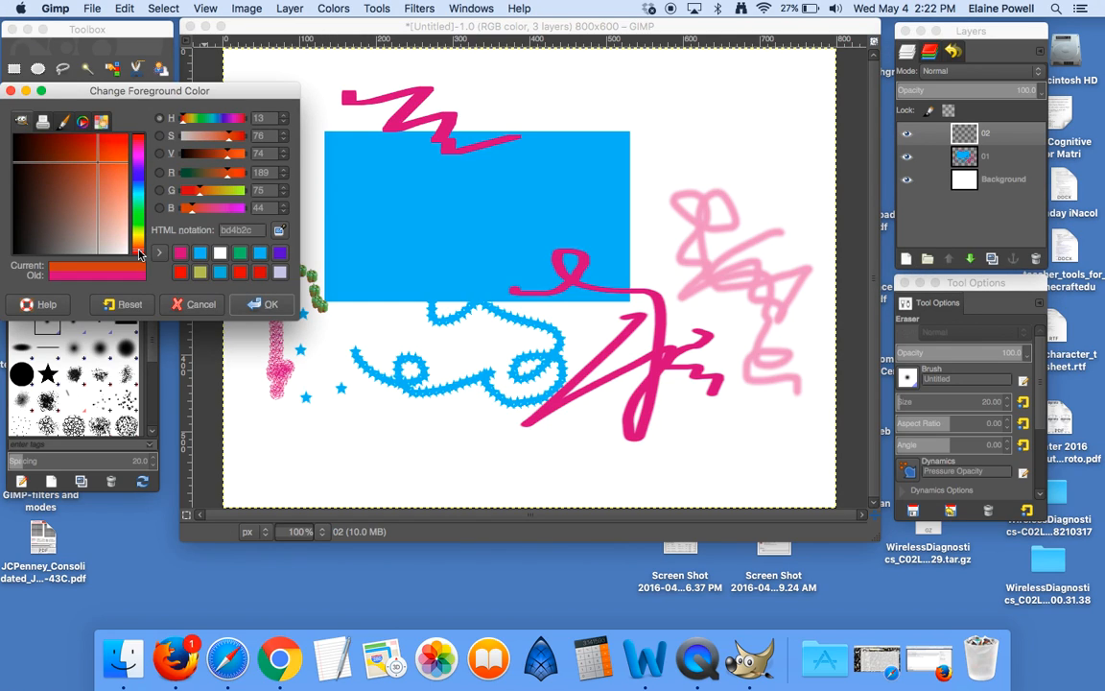
click(270, 305)
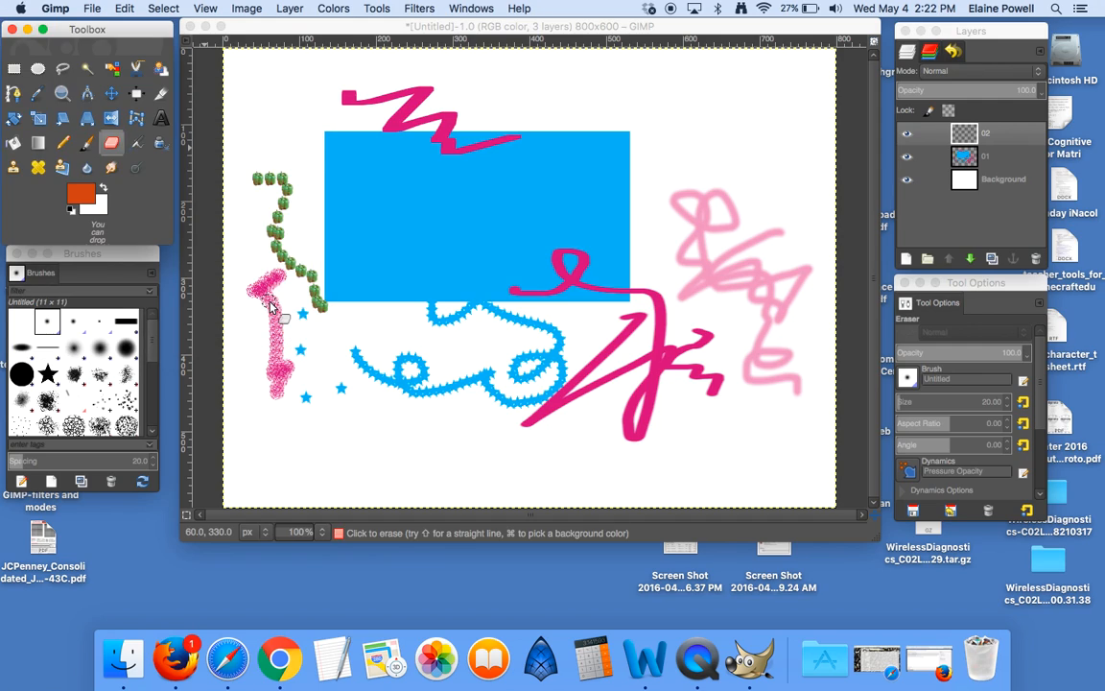
Step: Switch to the Pencil tool and set its brush size to 22.14
click(64, 141)
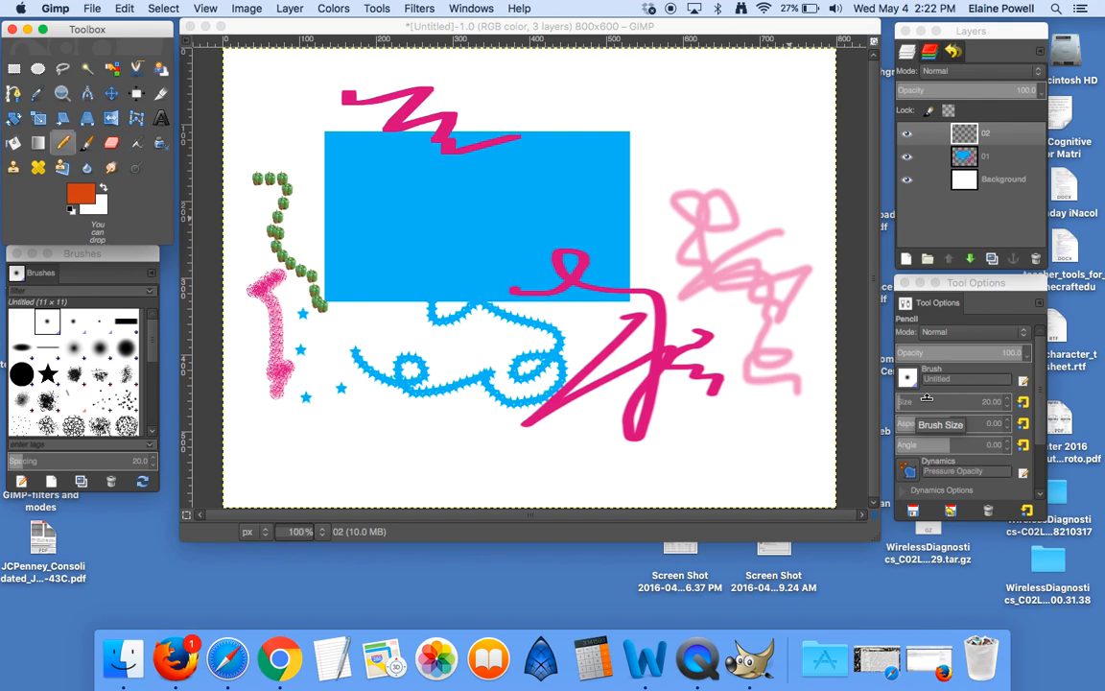
drag(904, 403, 994, 400)
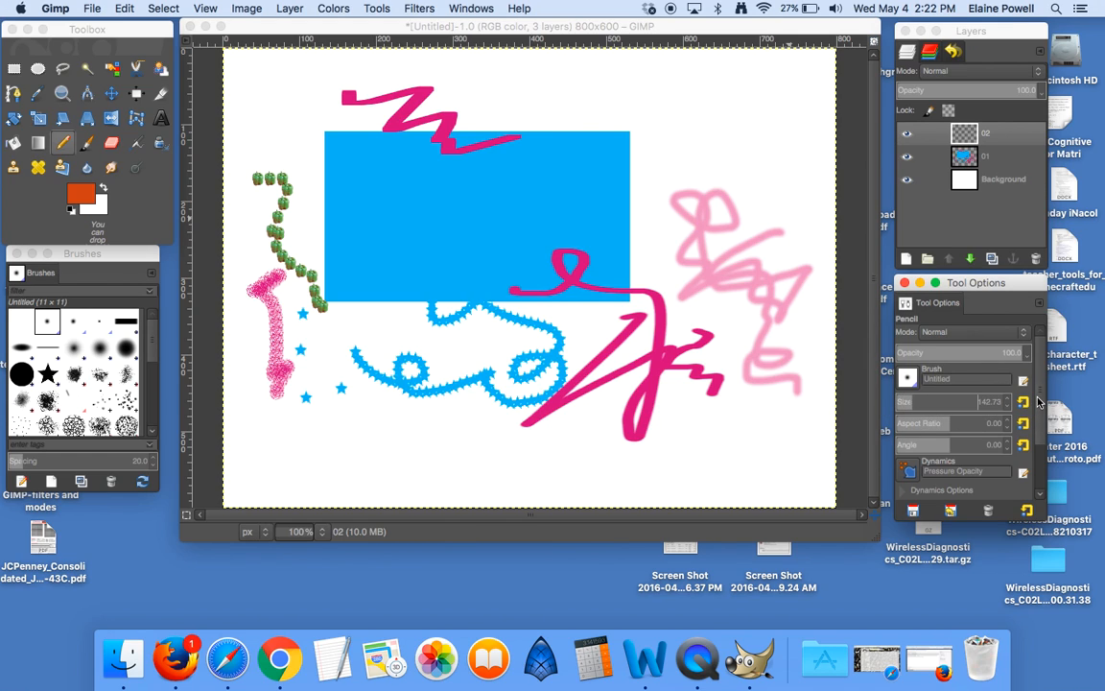
drag(914, 404, 785, 468)
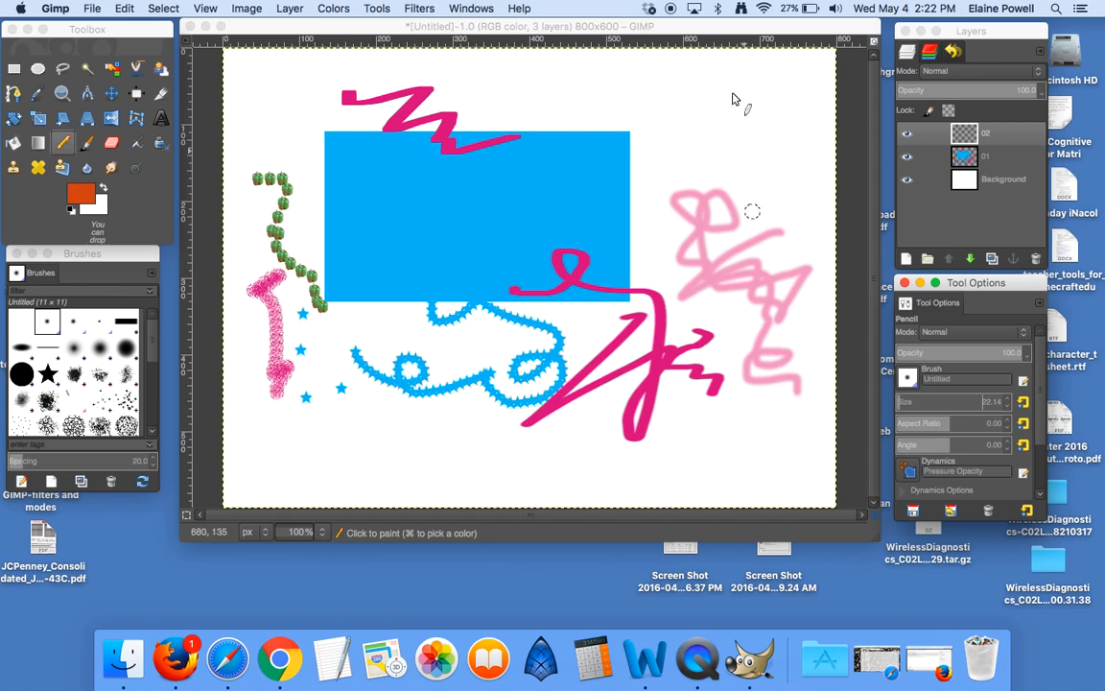
Step: Draw a short orange curve over the blue rectangle's upper right corner on layer 02 and erase it completely
mouse_move(653, 95)
mouse_down()
mouse_move(609, 154)
mouse_move(623, 192)
mouse_up()
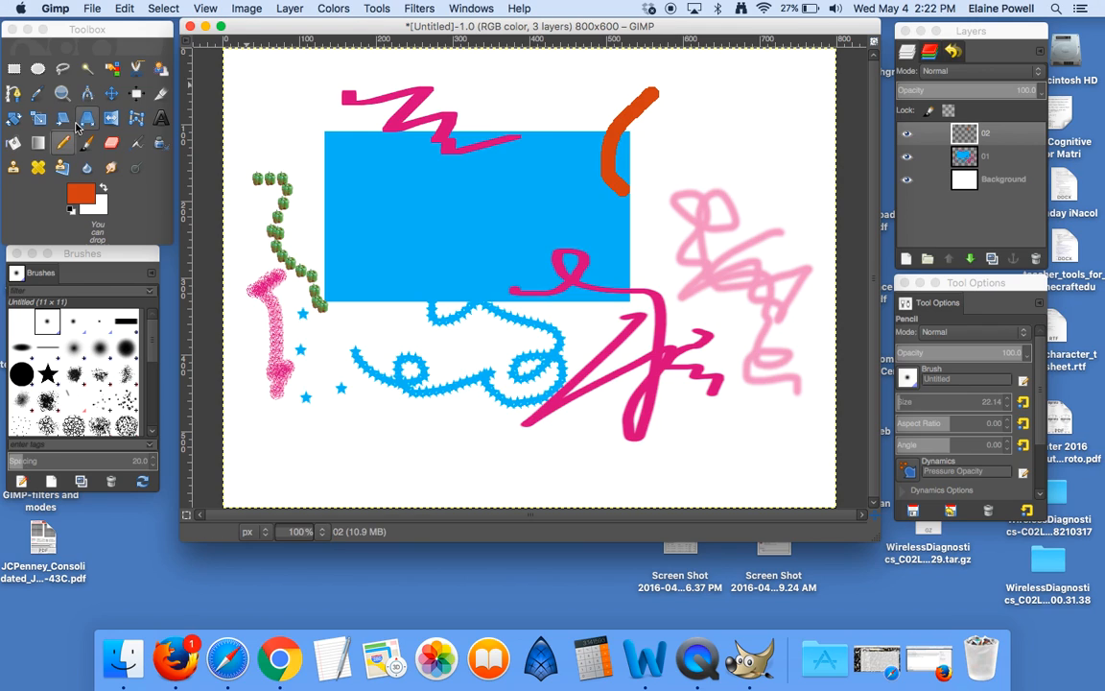
click(111, 142)
mouse_move(625, 192)
mouse_down()
mouse_move(588, 147)
mouse_move(598, 176)
mouse_move(587, 147)
mouse_move(660, 91)
mouse_move(612, 120)
mouse_move(661, 97)
mouse_move(561, 204)
mouse_move(654, 122)
mouse_move(625, 175)
mouse_move(631, 189)
mouse_move(655, 168)
mouse_move(612, 177)
mouse_up()
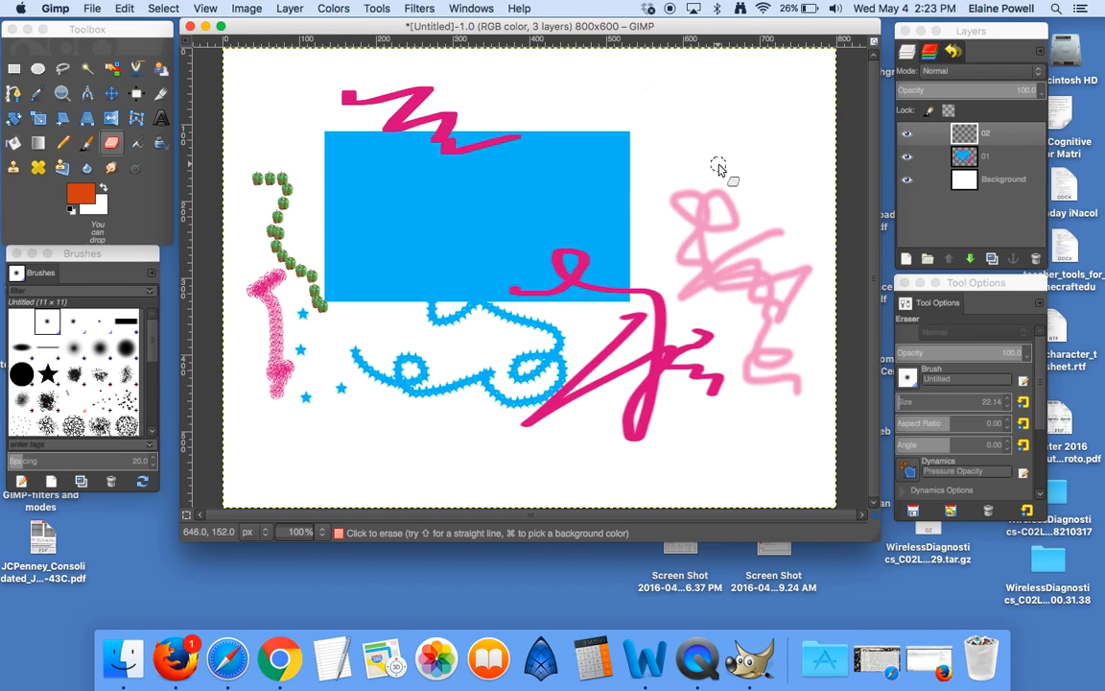
Step: Draw a large orange loop with the Pencil around the blue rectangle's upper right corner on layer 02
click(65, 143)
mouse_move(573, 123)
mouse_down()
mouse_move(633, 224)
mouse_move(569, 112)
mouse_move(539, 181)
mouse_up()
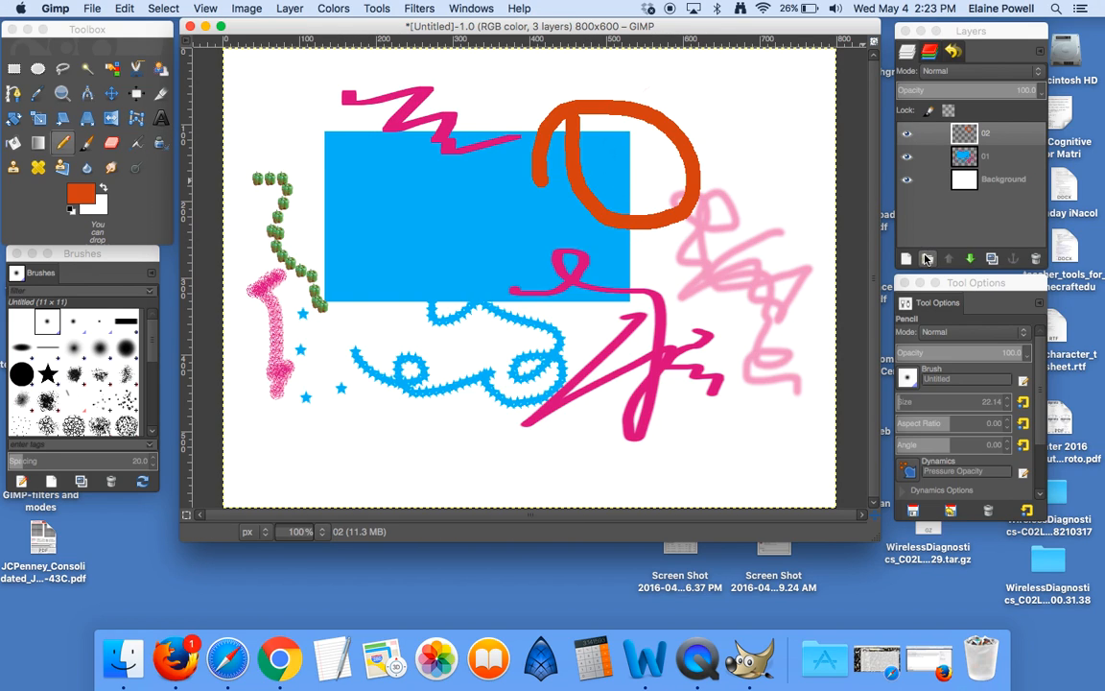
Step: Add a new transparent 800 x 600 px layer named 03
click(927, 259)
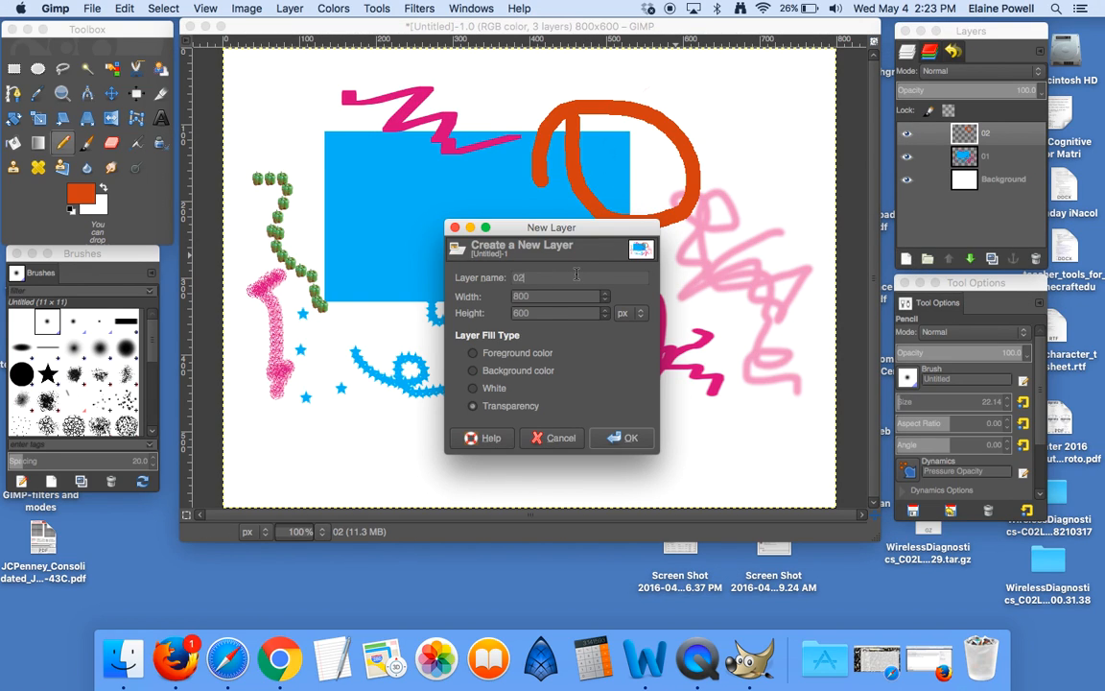
text(03)
click(624, 438)
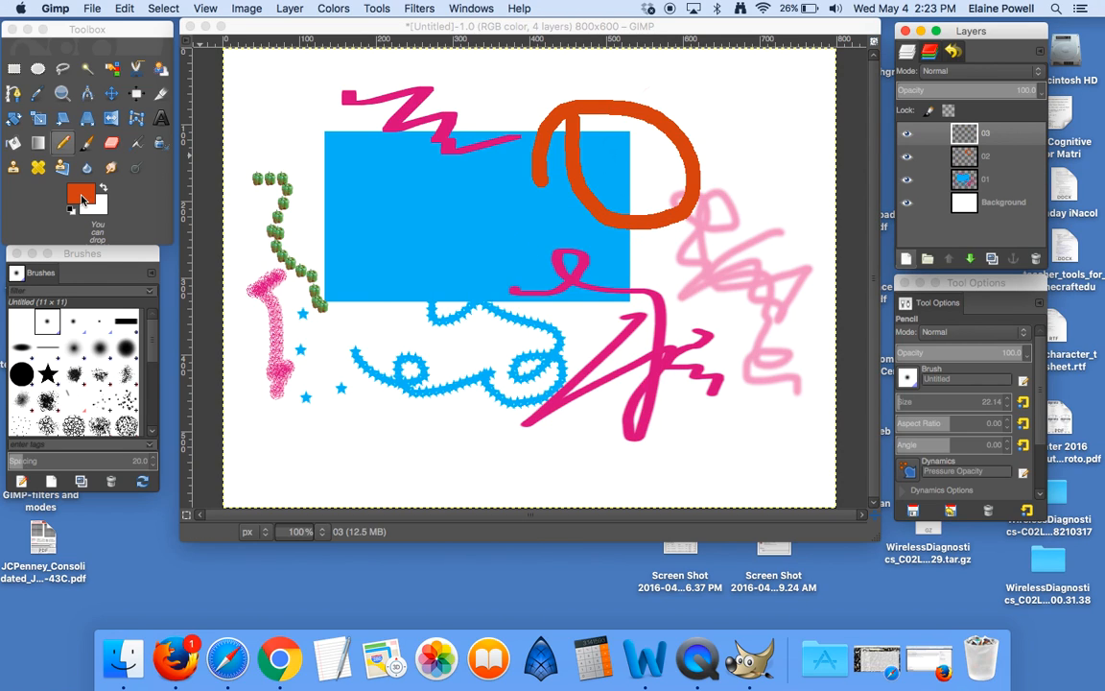
Step: Change the foreground color to a bright yellow-green
click(77, 188)
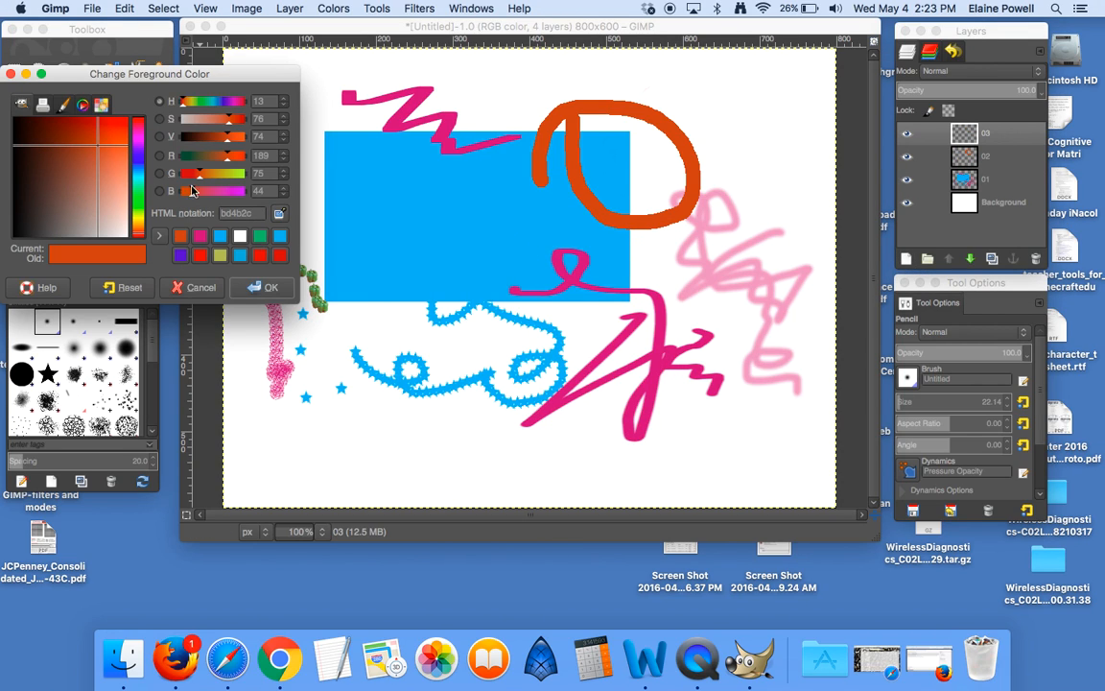
click(140, 221)
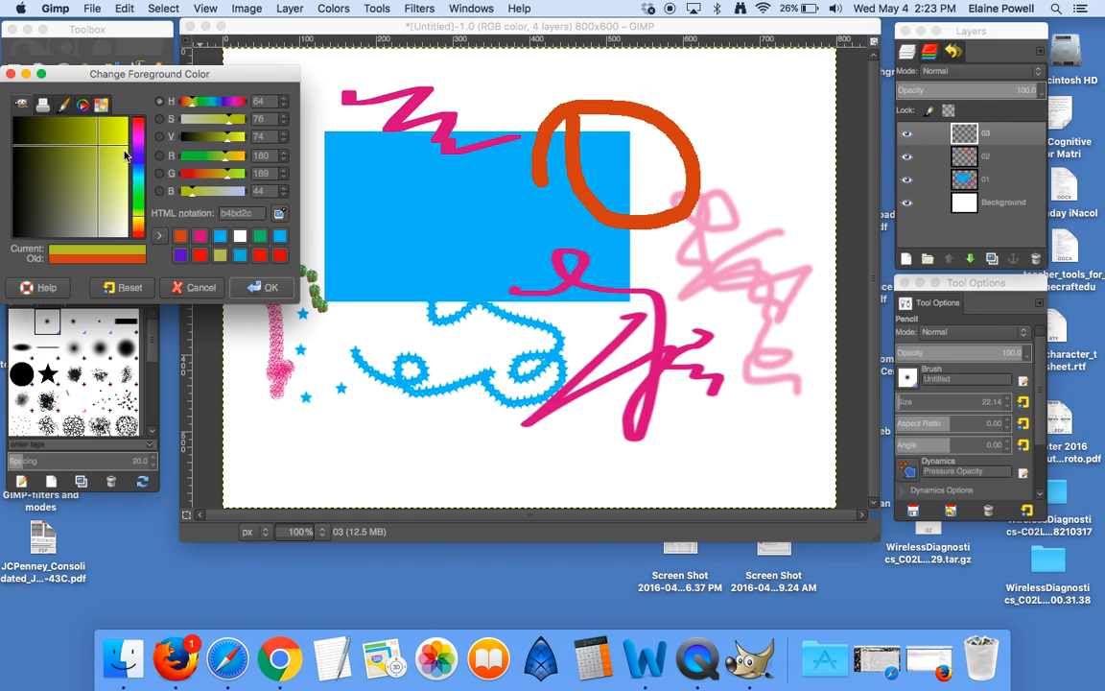
click(110, 119)
click(266, 289)
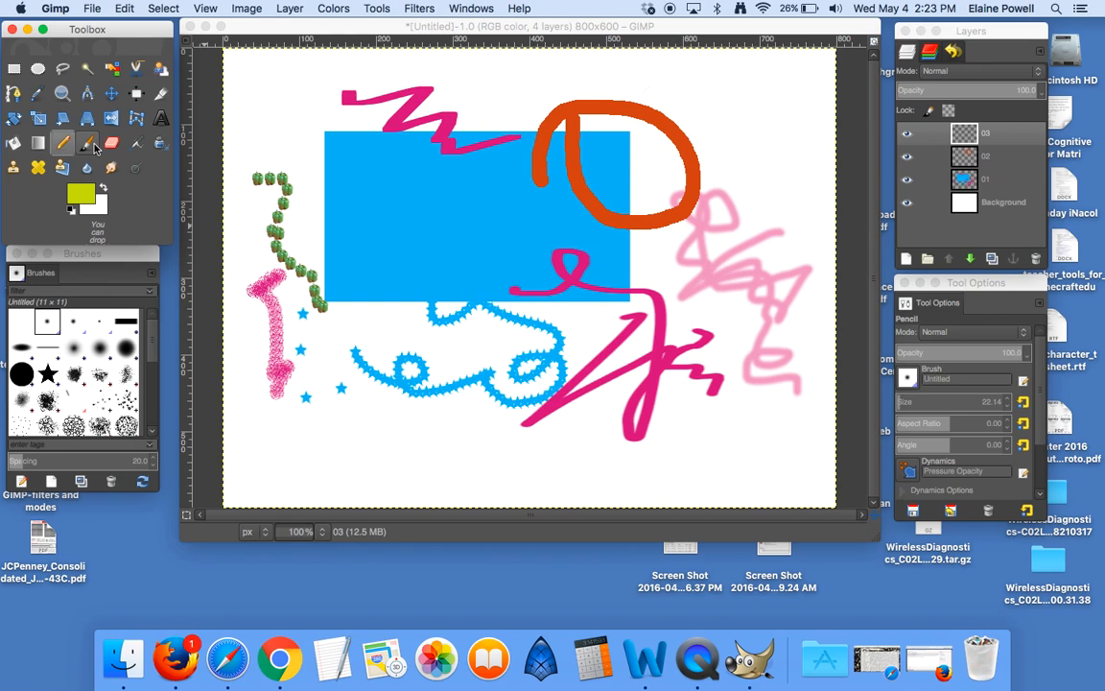
Step: Scribble yellow-green strokes across most of the canvas on layer 03 using the Paintbrush with the Acrylic 05 brush
click(85, 142)
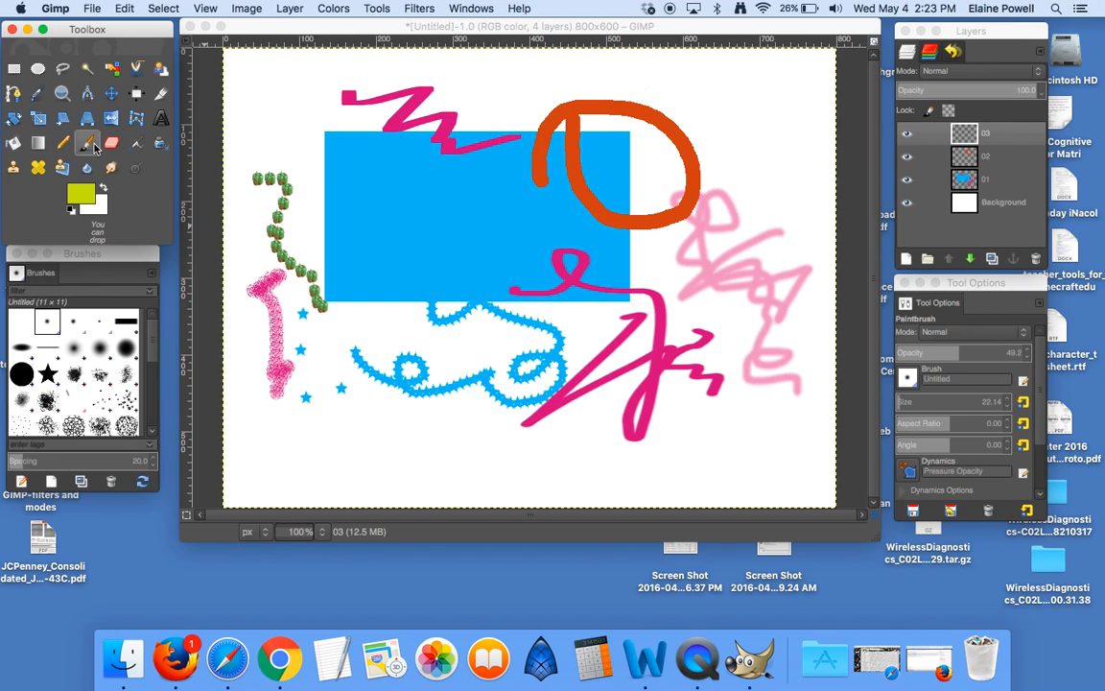
click(46, 395)
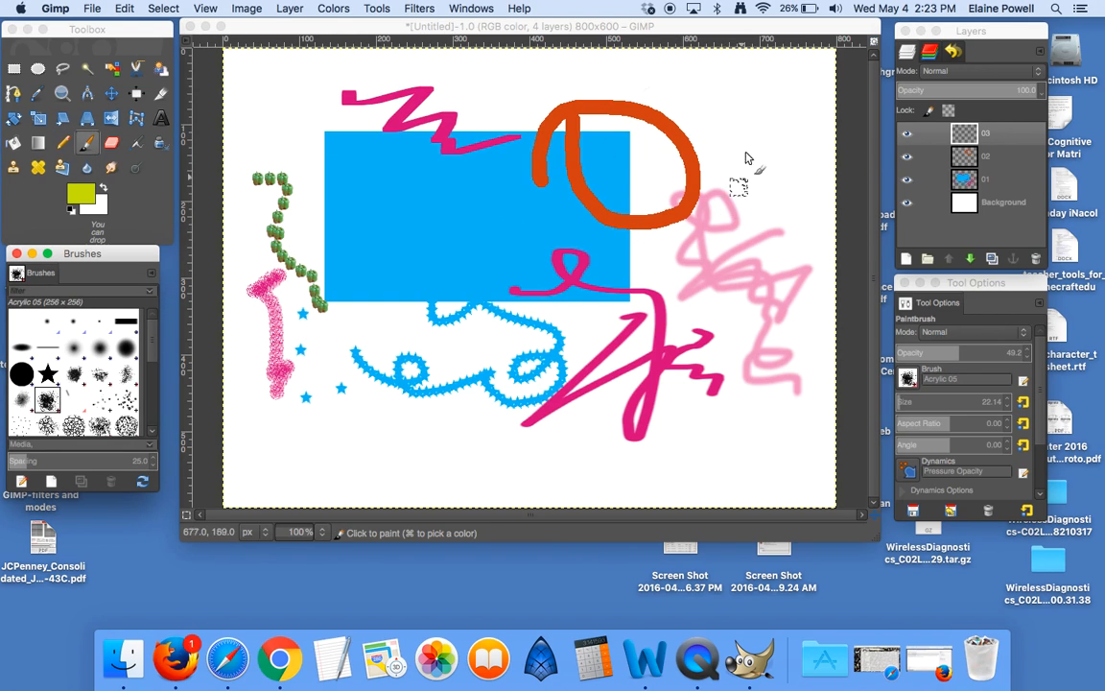
mouse_move(759, 110)
mouse_down()
mouse_move(588, 121)
mouse_move(689, 135)
mouse_move(653, 233)
mouse_move(663, 334)
mouse_move(691, 414)
mouse_move(711, 277)
mouse_move(453, 399)
mouse_move(487, 237)
mouse_move(573, 87)
mouse_move(316, 231)
mouse_move(489, 16)
mouse_move(305, 156)
mouse_move(343, 150)
mouse_move(380, 217)
mouse_move(525, 176)
mouse_move(506, 334)
mouse_move(607, 305)
mouse_move(605, 450)
mouse_move(780, 398)
mouse_move(834, 363)
mouse_move(810, 328)
mouse_move(797, 344)
mouse_move(741, 351)
mouse_move(477, 211)
mouse_move(427, 299)
mouse_move(473, 293)
mouse_move(444, 268)
mouse_move(464, 184)
mouse_move(434, 314)
mouse_move(448, 296)
mouse_move(633, 272)
mouse_move(483, 476)
mouse_move(450, 428)
mouse_move(394, 416)
mouse_move(354, 379)
mouse_move(339, 343)
mouse_move(354, 140)
mouse_move(405, 286)
mouse_move(543, 189)
mouse_move(591, 116)
mouse_move(624, 119)
mouse_up()
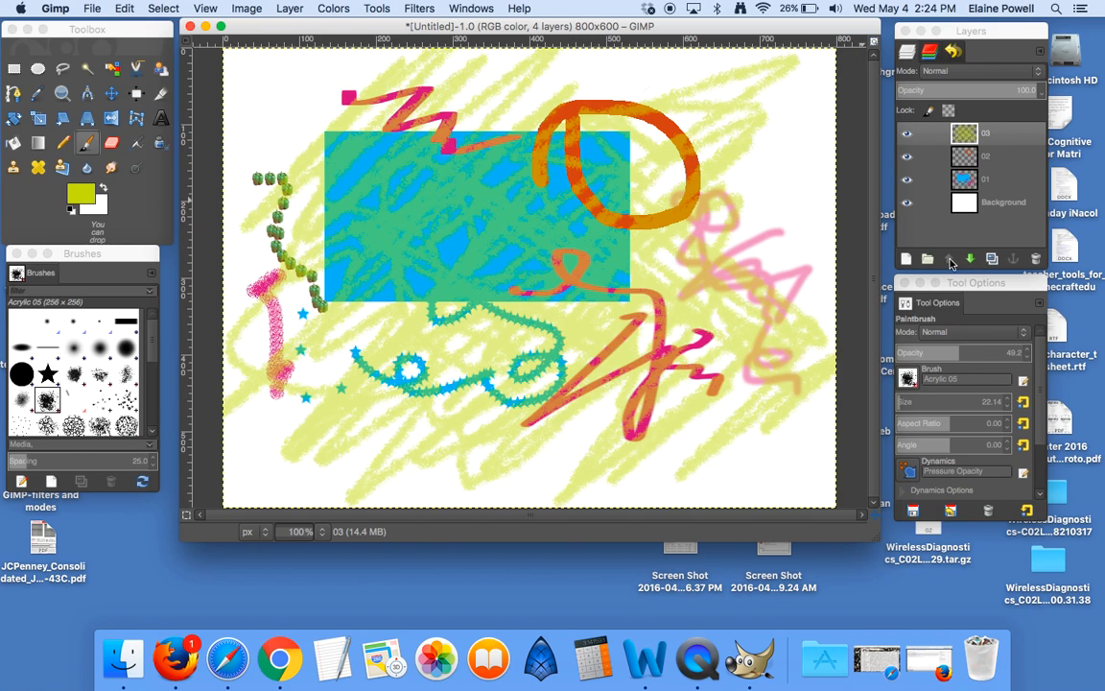
Step: Lower layer 03 two positions to just above the Background, and select layer 01
click(970, 259)
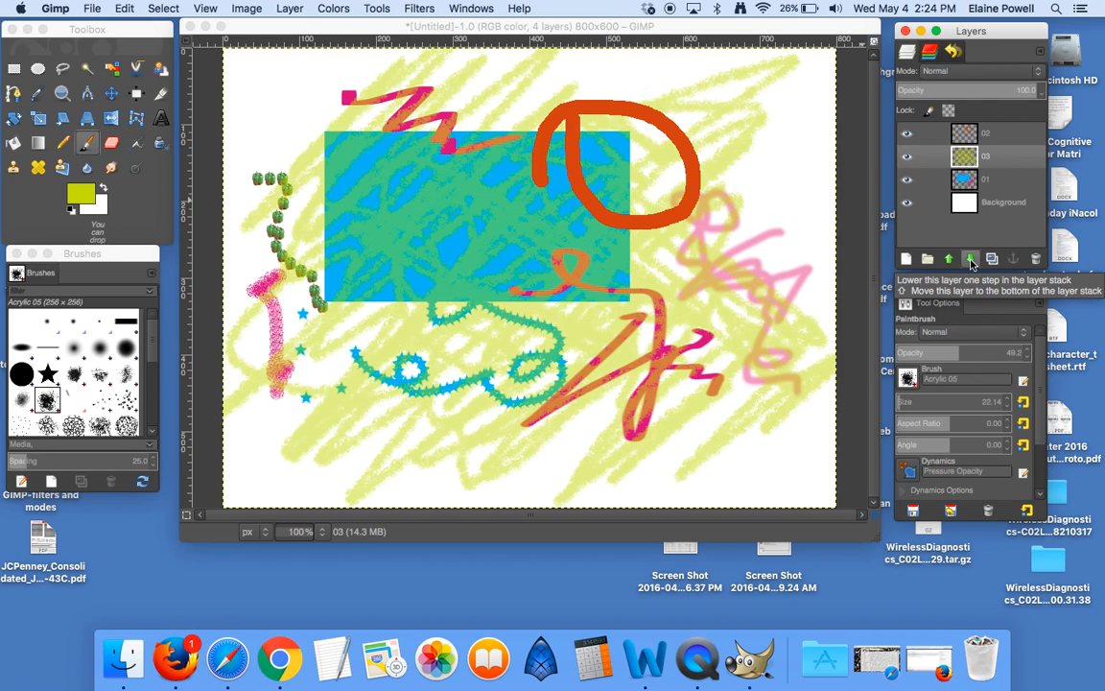
click(970, 261)
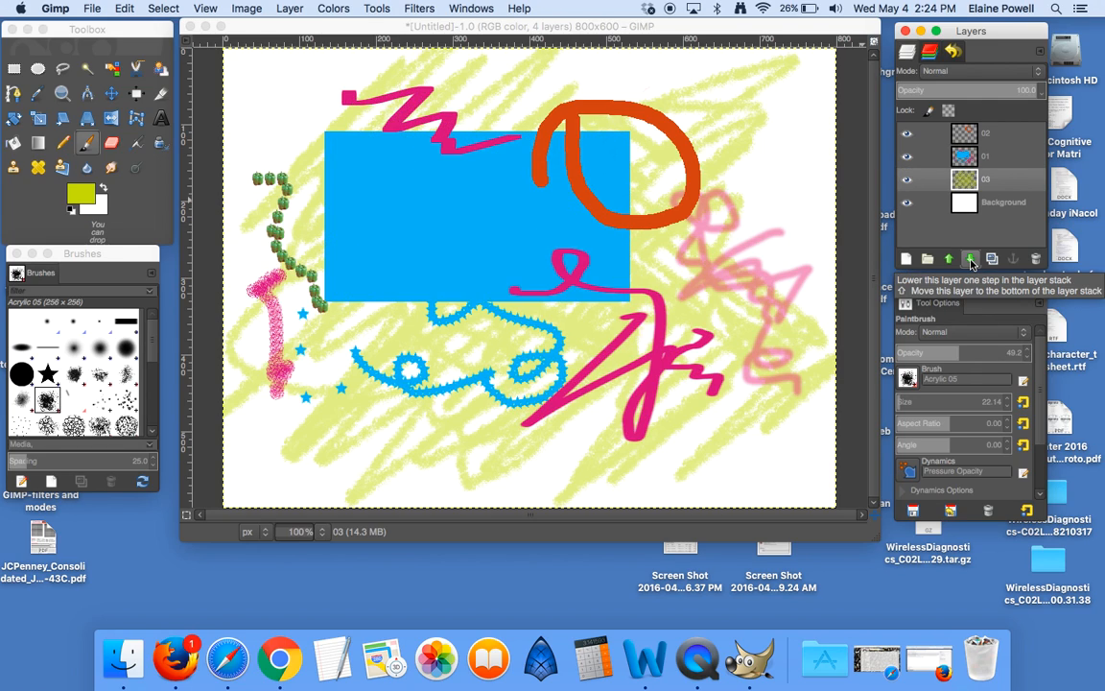
click(1010, 159)
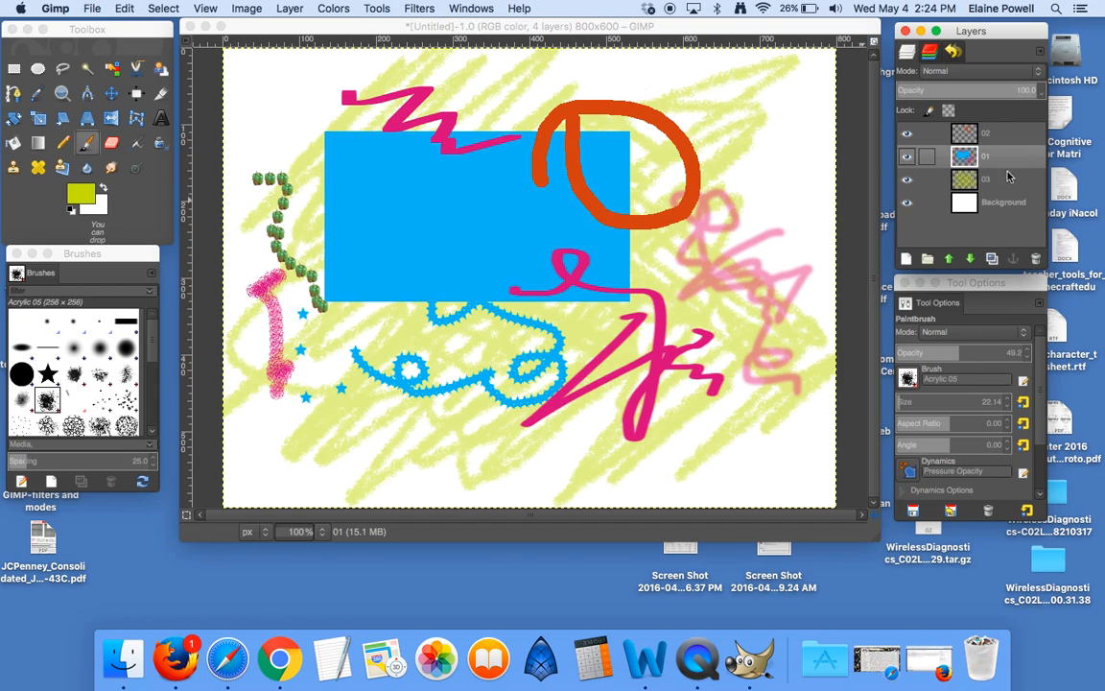
Step: Raise layer 01 above layer 02 and lower it two positions to sit beneath layer 03
click(949, 259)
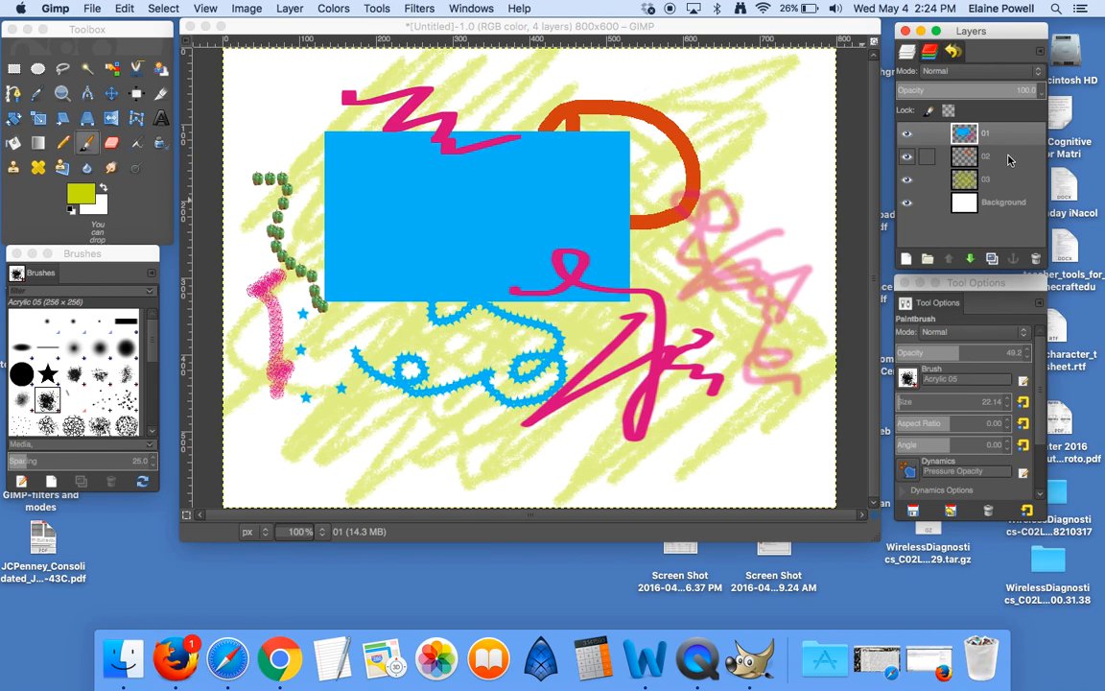
click(971, 259)
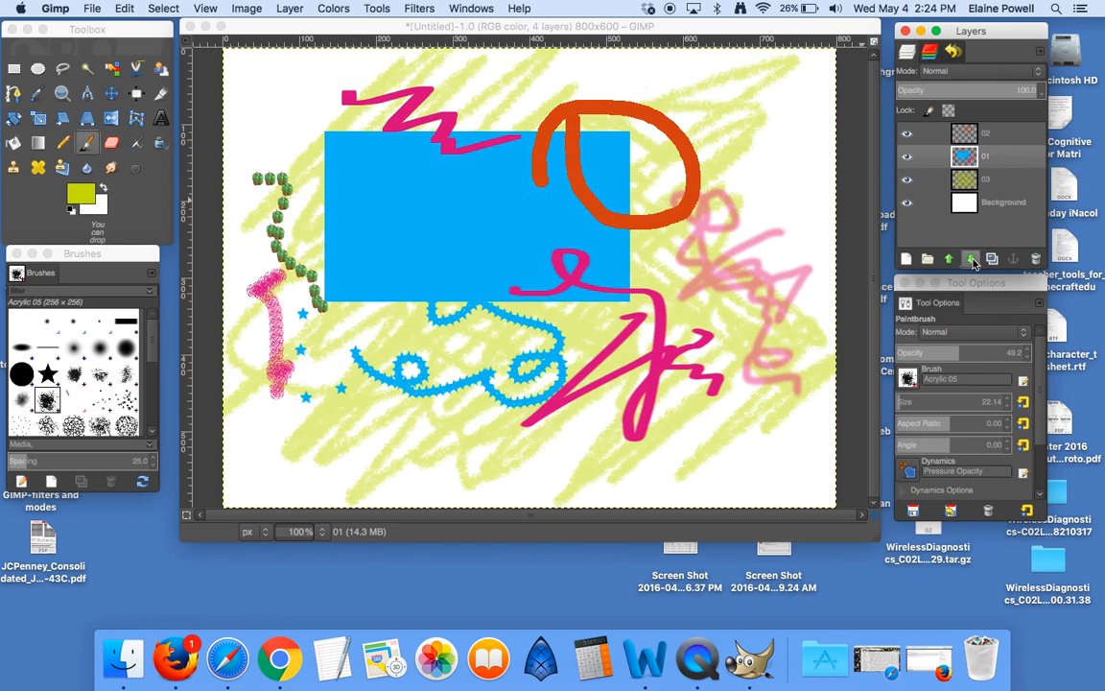
click(971, 259)
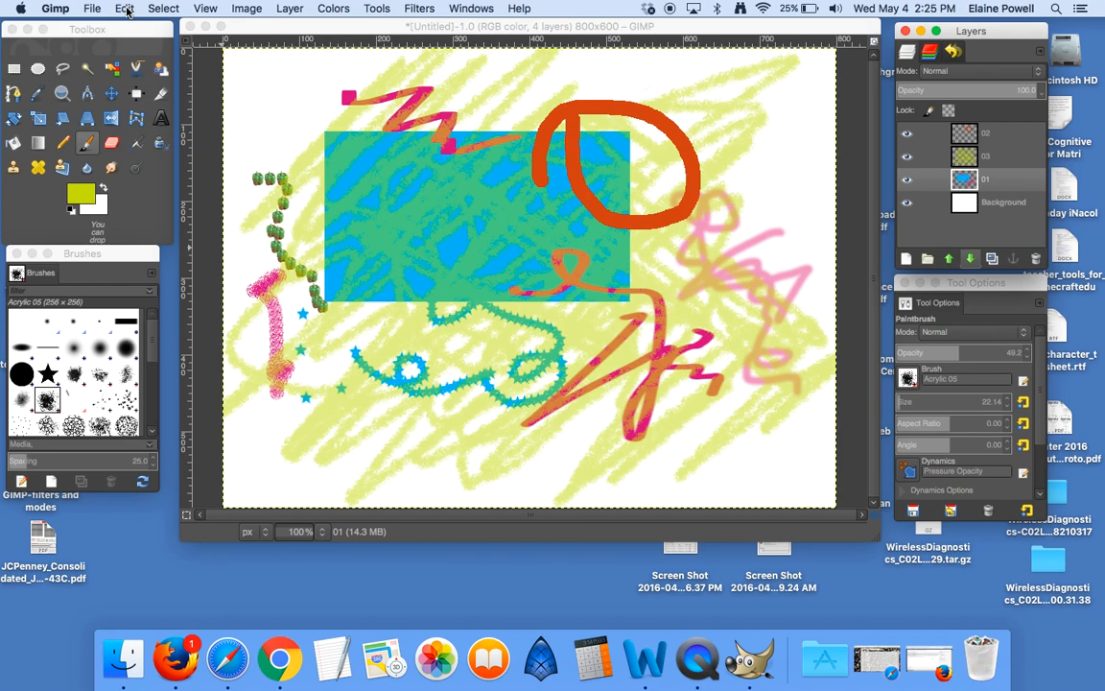
Step: Make a wide elliptical selection across the blue rectangle's upper-left corner on layer 01 and fill it with the yellow-green foreground color
click(38, 68)
drag(287, 127, 414, 182)
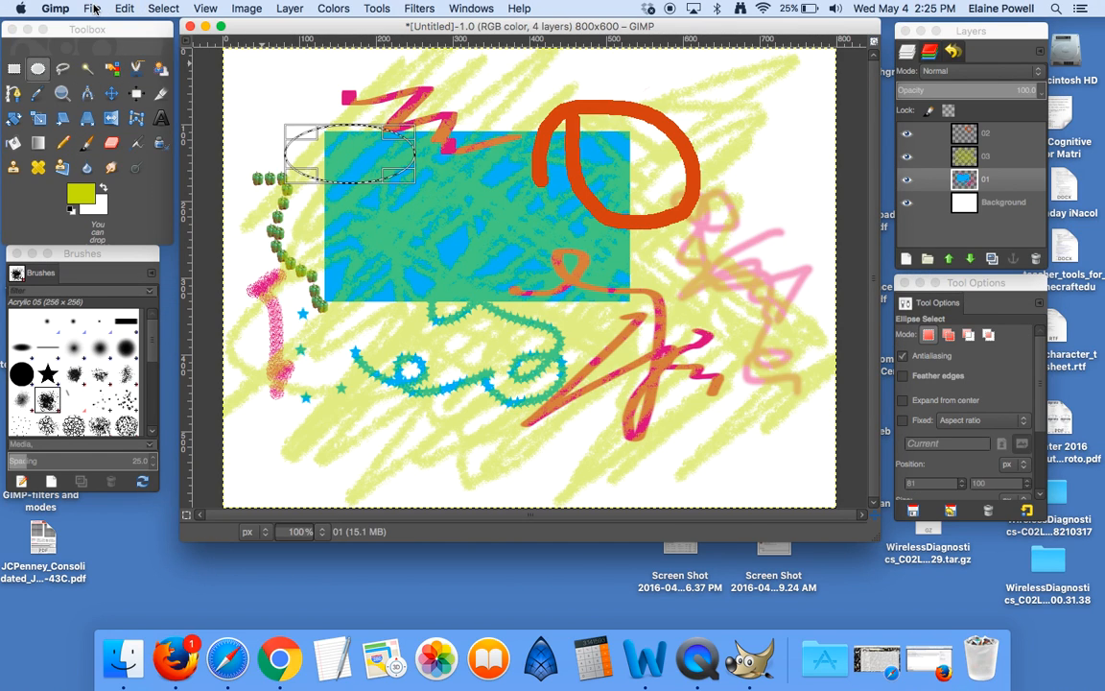
click(123, 9)
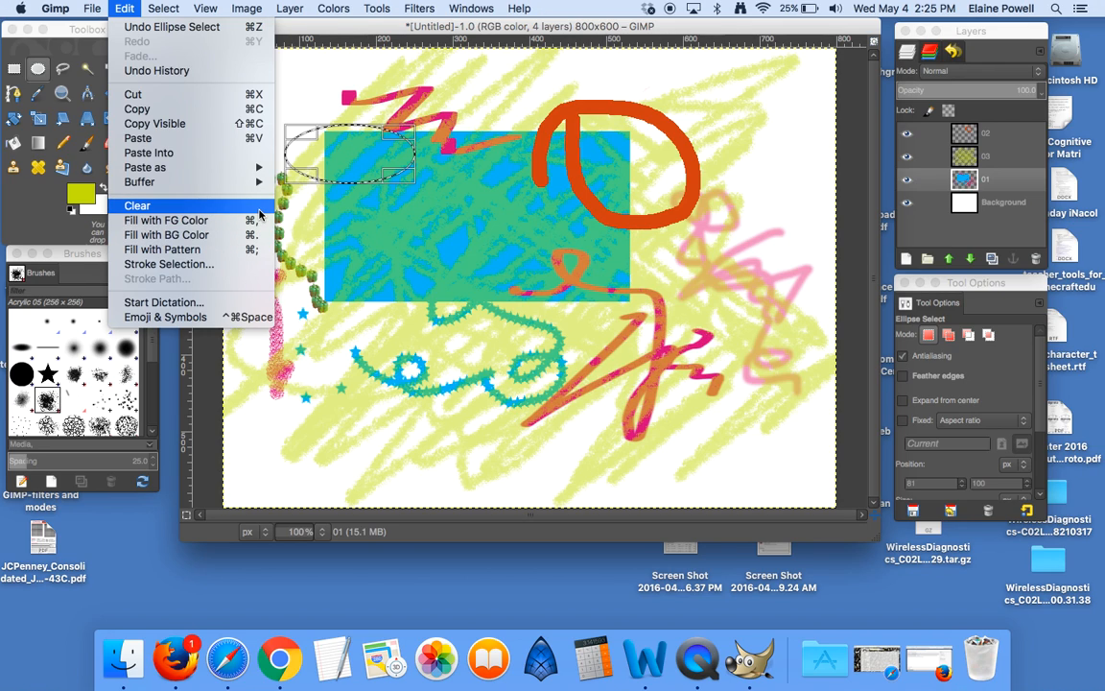
click(231, 220)
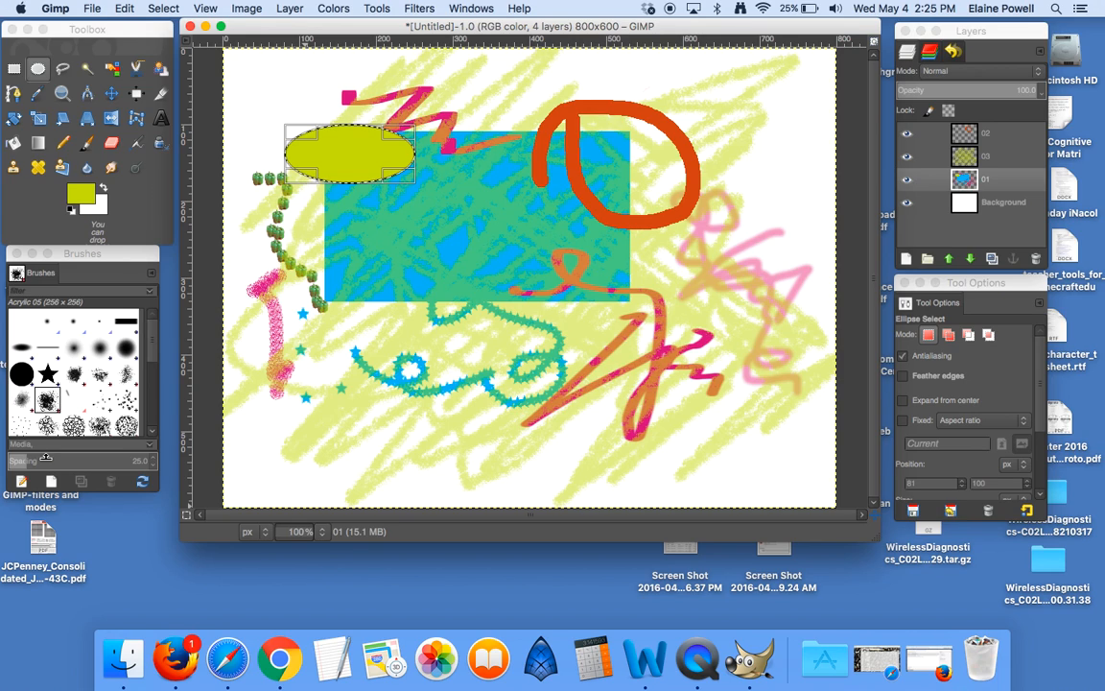
Step: Set up the Paintbrush with the Acrylic 01 brush and increase its opacity
click(74, 374)
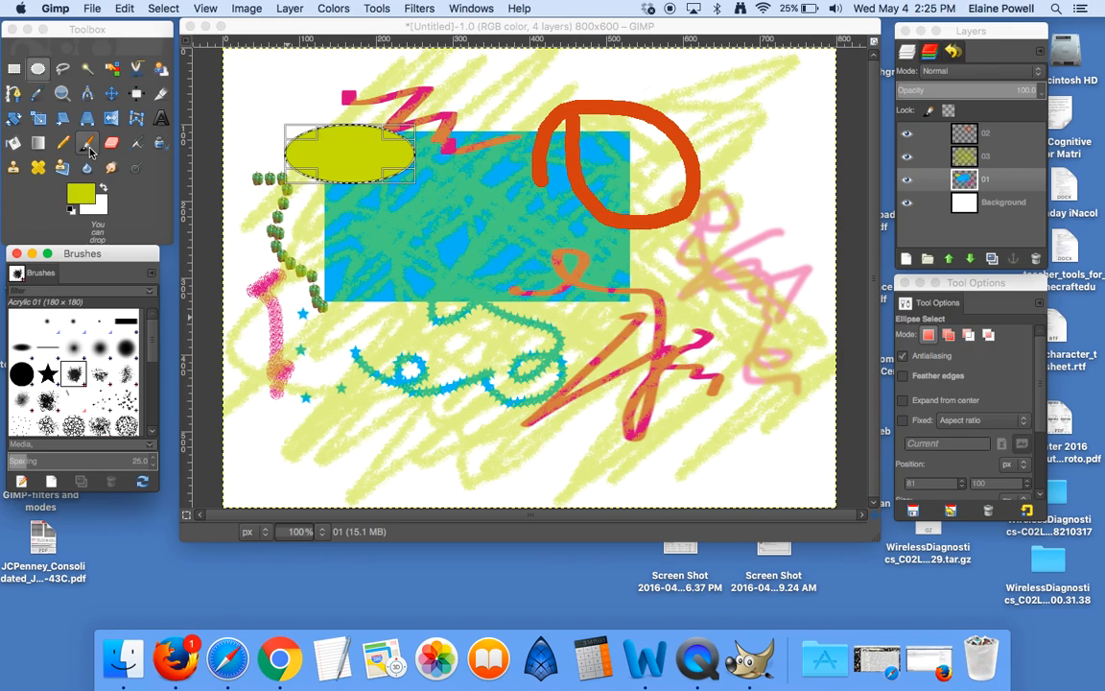
click(88, 145)
click(977, 286)
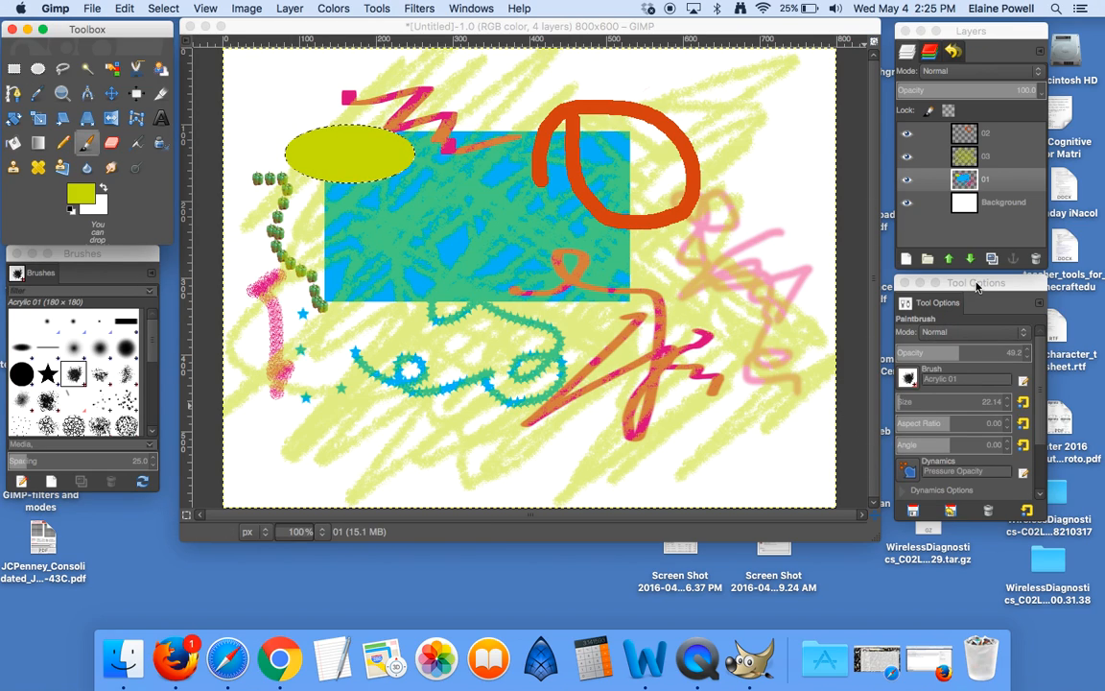
click(956, 356)
drag(957, 356, 1050, 355)
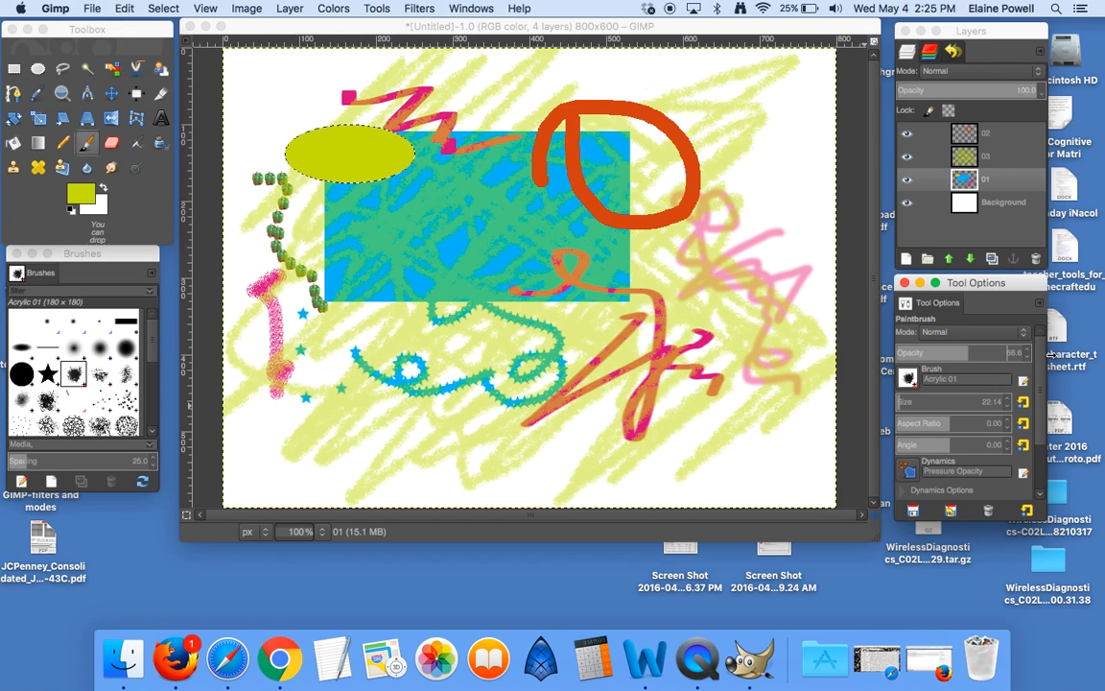